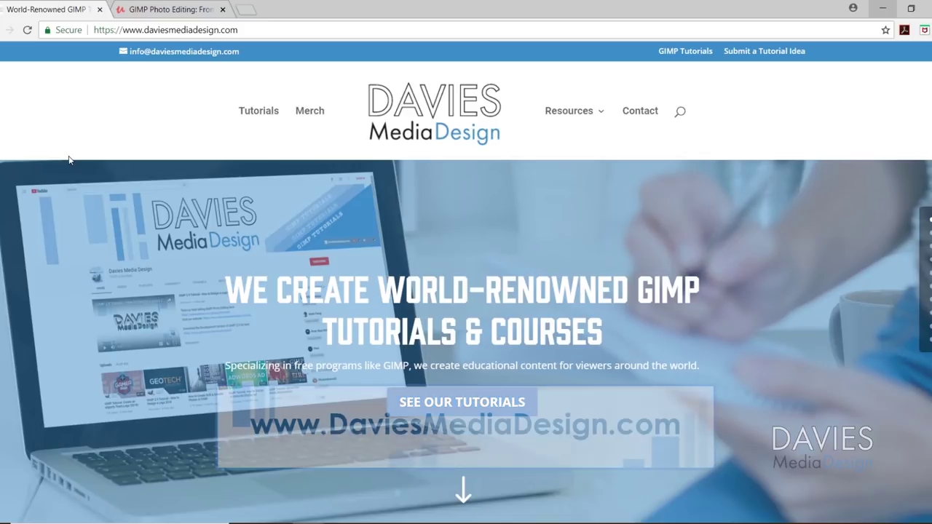
Look through the daviesmediadesign.com home page down to the poll results, and bring up the GIMP photo editing course page
scroll(155, 292, "down", 10)
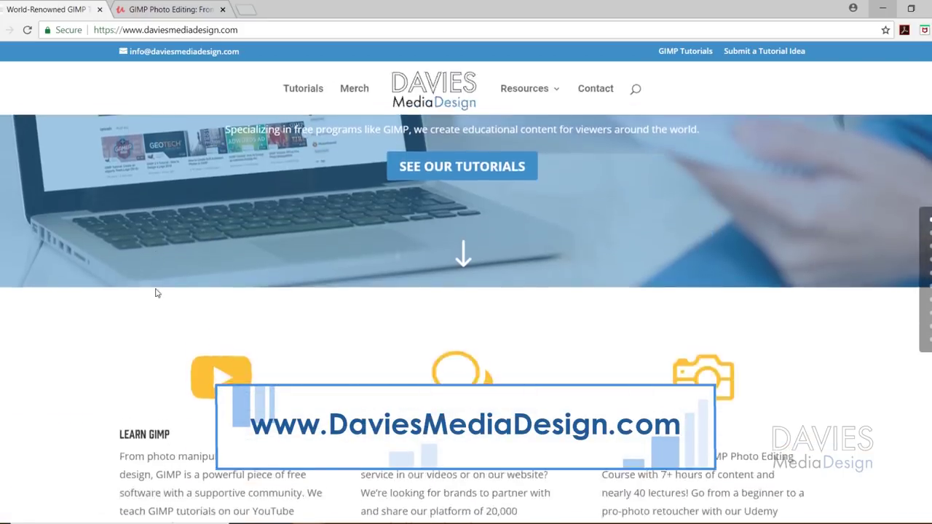
scroll(155, 292, "down", 3)
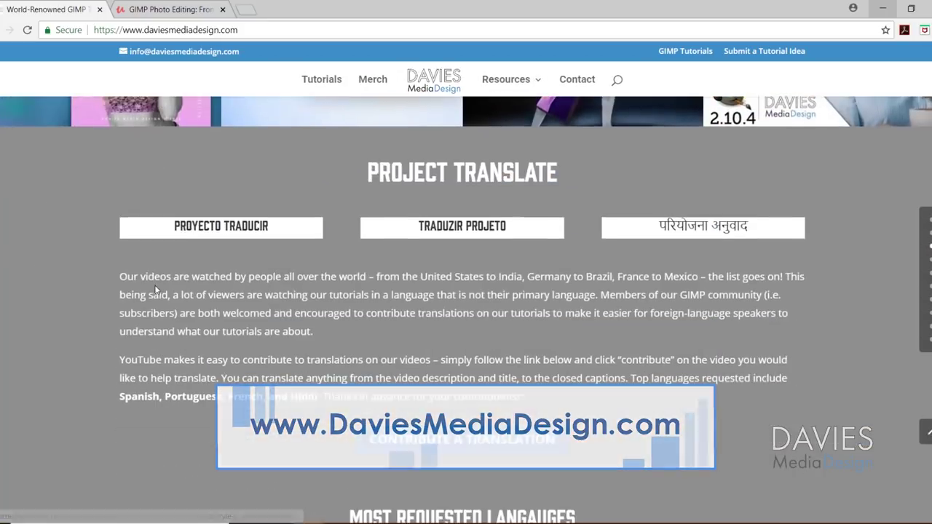
scroll(147, 283, "down", 3)
scroll(147, 283, "down", 12)
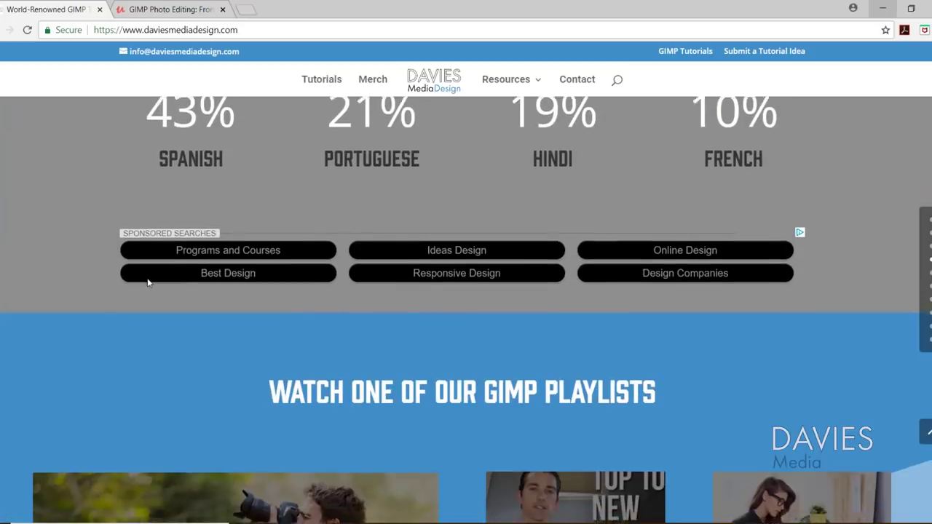
scroll(147, 280, "down", 3)
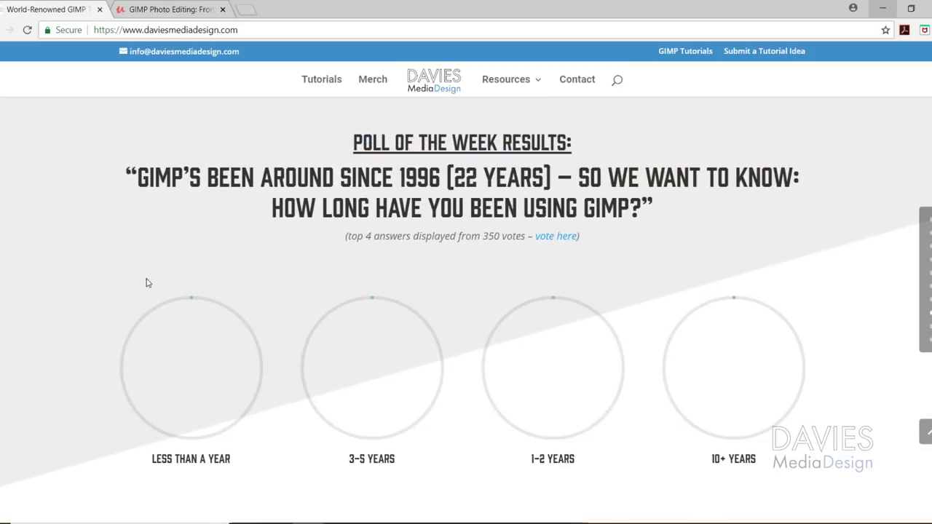
scroll(146, 280, "down", 1)
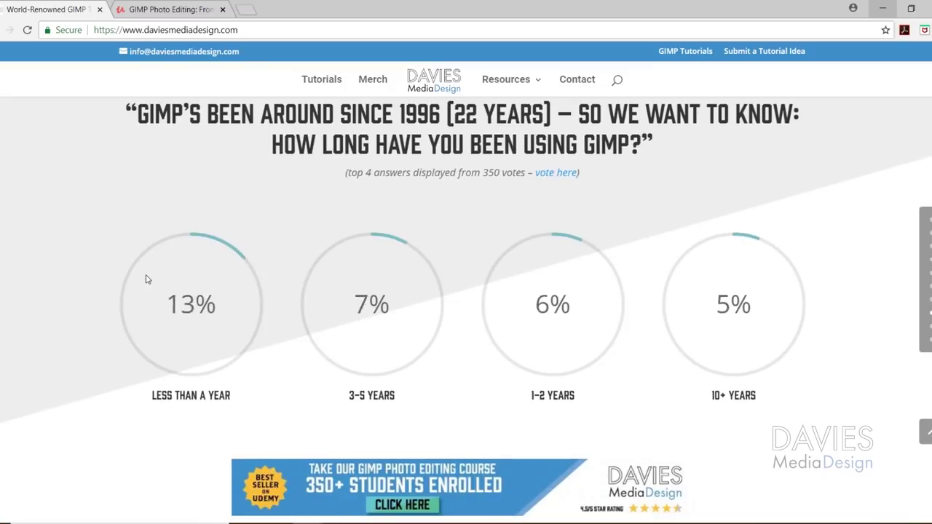
key("ctrl+Tab")
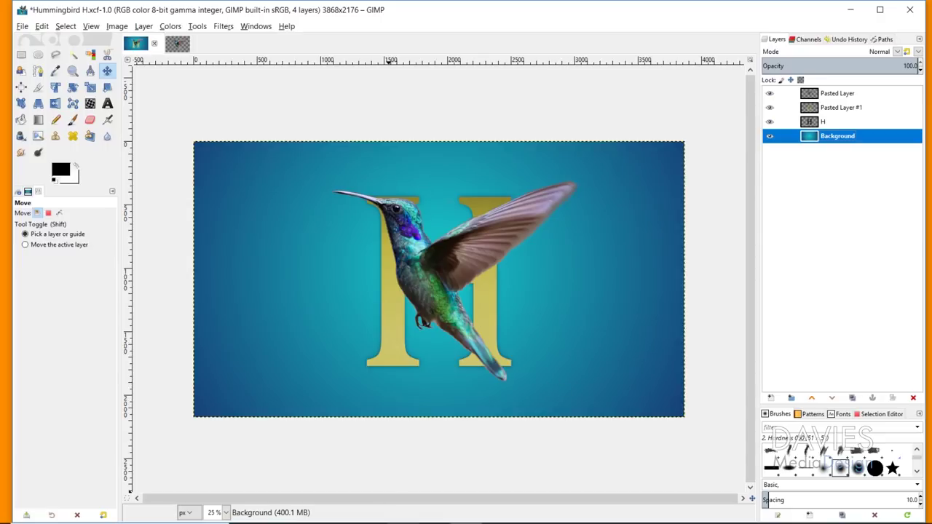
Open the recent file hummingbird-2139279_1920 from File Explorer in the GNU Image Manipulation Program
key("super+e")
right_click(415, 204)
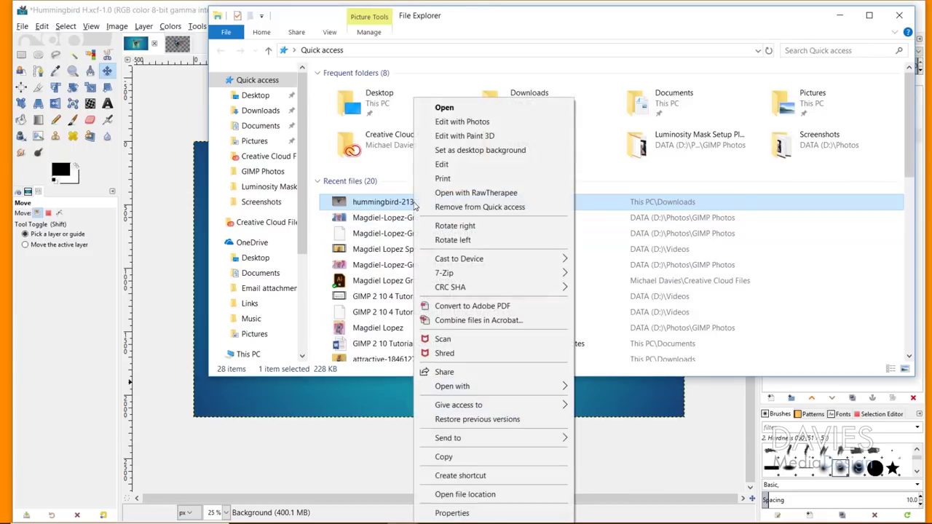
mouse_move(497, 390)
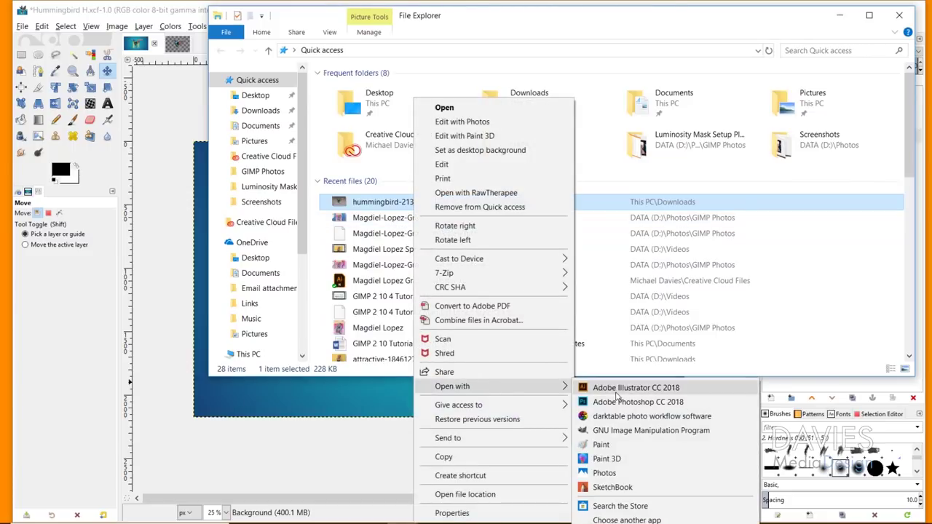
left_click(631, 433)
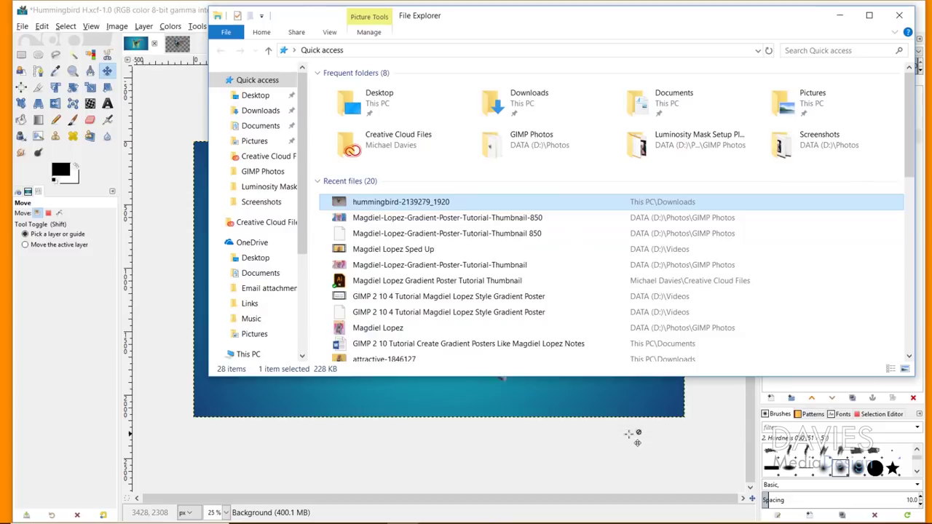
left_click(839, 15)
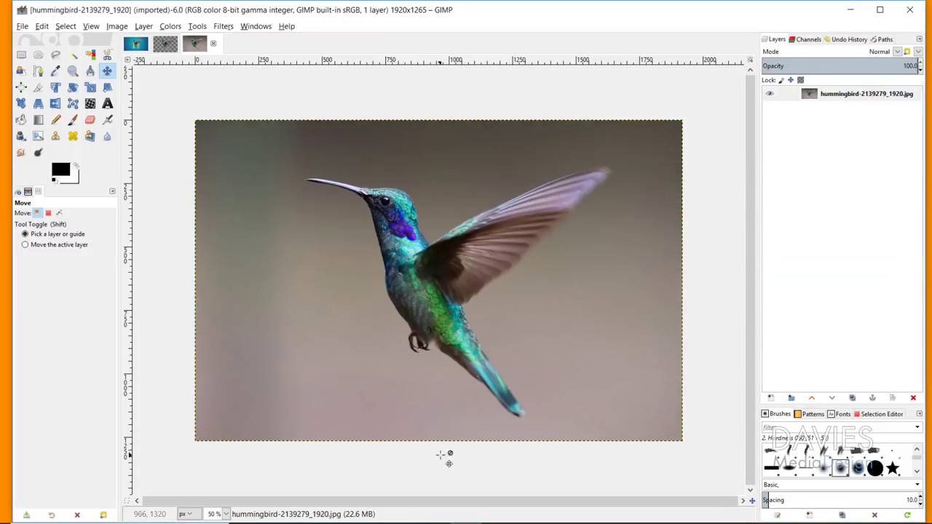
left_click(425, 335)
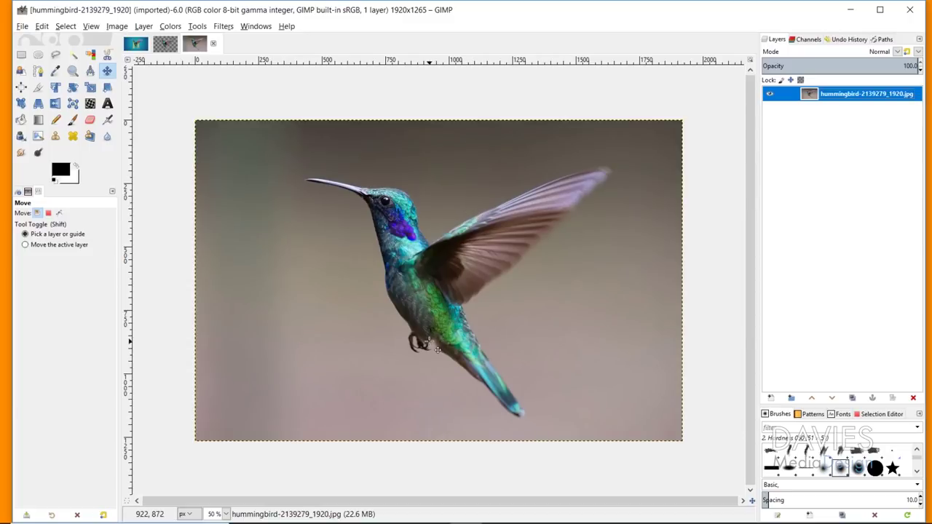
Add an alpha channel to the hummingbird-2139279_1920.jpg layer
left_click(818, 100)
right_click(817, 100)
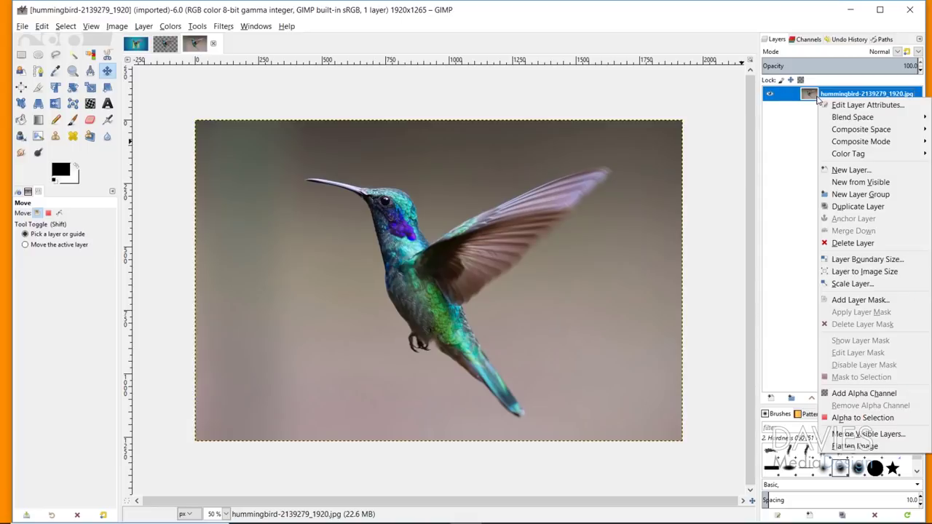
left_click(864, 394)
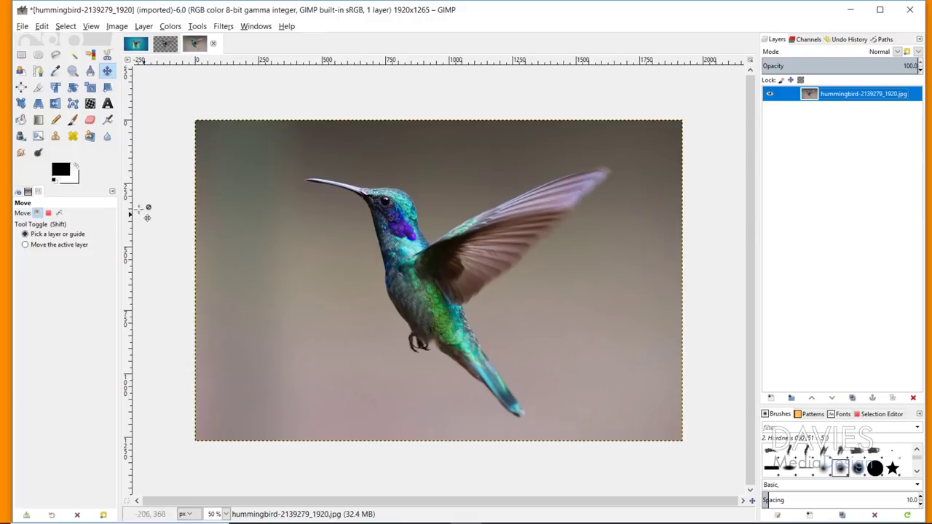
Choose the Paintbrush and add a White (full opacity) layer mask to the hummingbird photo layer
left_click(72, 120)
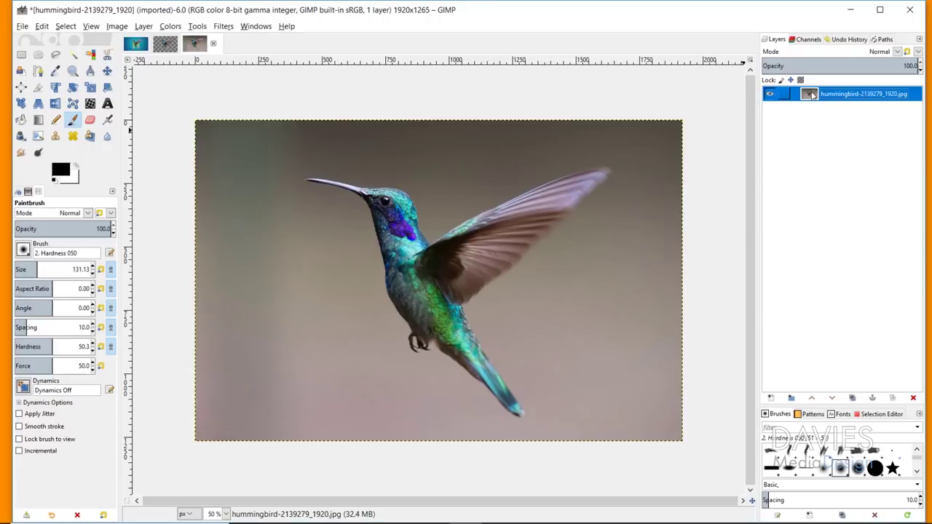
right_click(812, 96)
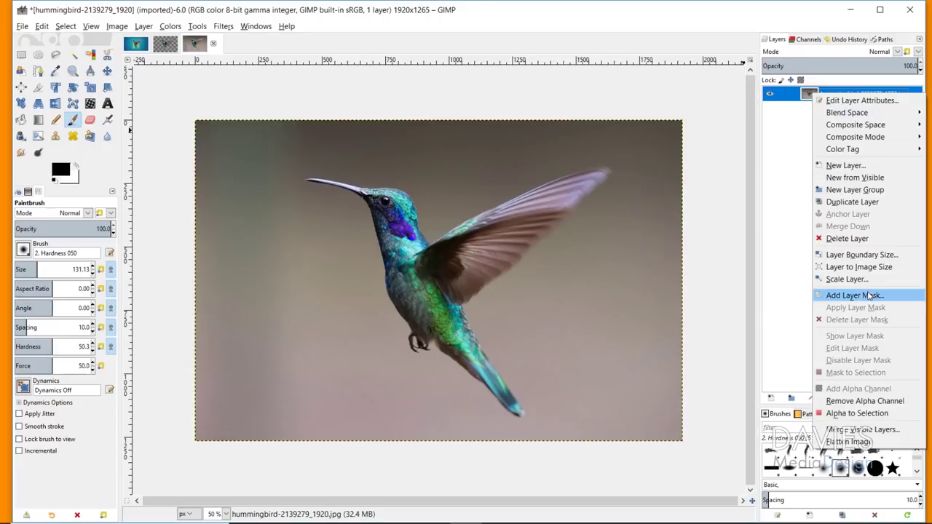
left_click(869, 295)
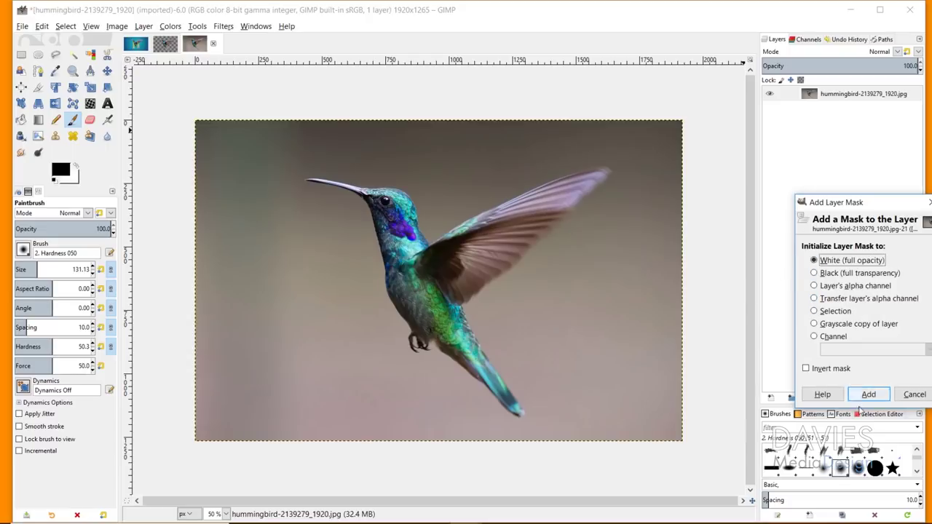
left_click(869, 394)
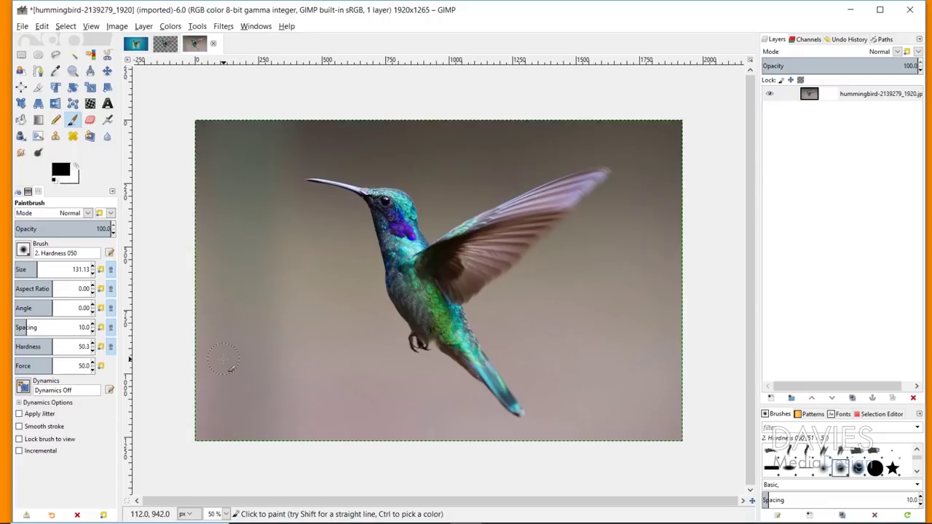
Paint the mask black over the background beside the bird, restore part of it with white, and hide more with black
mouse_move(295, 306)
left_mouse_down()
mouse_move(248, 172)
mouse_move(266, 179)
mouse_move(225, 128)
mouse_move(198, 132)
mouse_move(222, 208)
mouse_move(181, 228)
mouse_move(219, 324)
mouse_move(218, 241)
mouse_move(187, 313)
mouse_move(198, 374)
mouse_move(235, 360)
mouse_move(187, 437)
mouse_move(208, 446)
mouse_move(270, 408)
mouse_move(295, 421)
mouse_move(266, 321)
left_mouse_up()
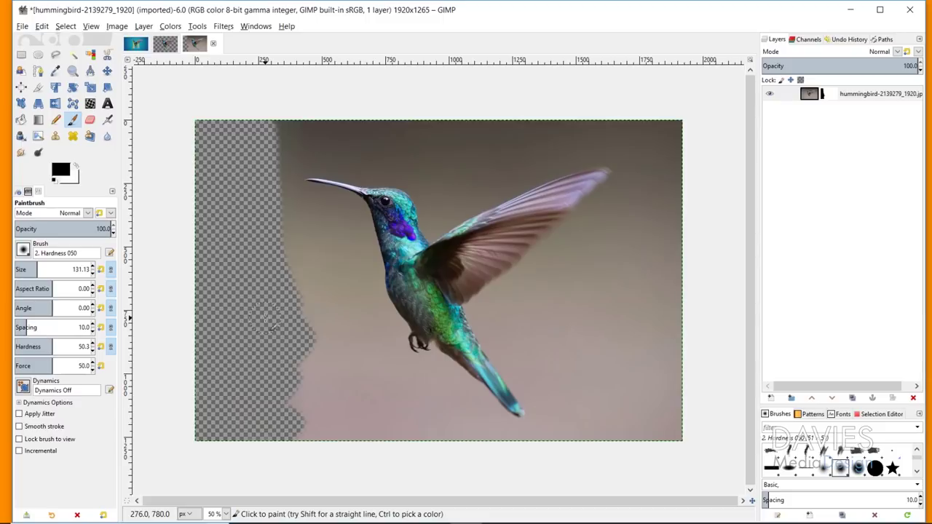
key("x")
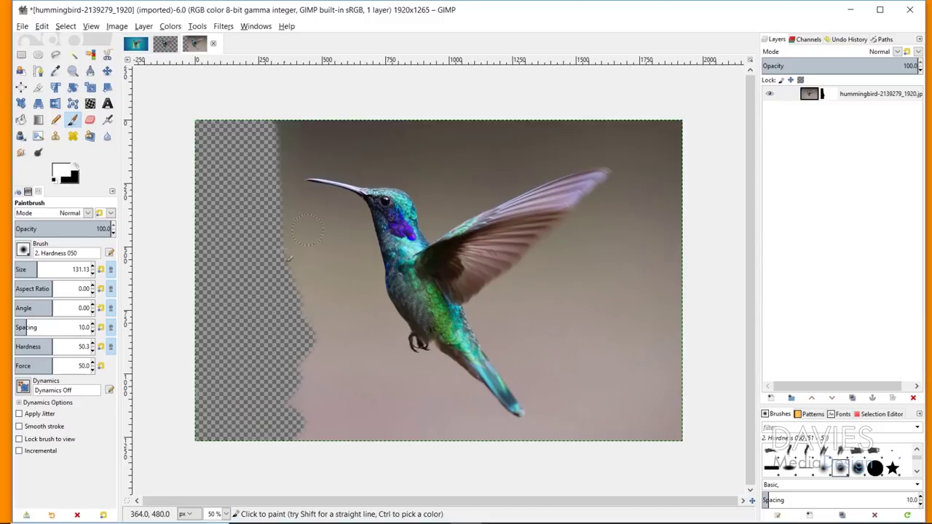
mouse_move(259, 251)
left_mouse_down()
mouse_move(238, 283)
mouse_move(244, 316)
mouse_move(294, 269)
mouse_move(297, 216)
mouse_move(301, 483)
mouse_move(274, 444)
mouse_move(265, 341)
mouse_move(229, 434)
mouse_move(240, 431)
left_mouse_up()
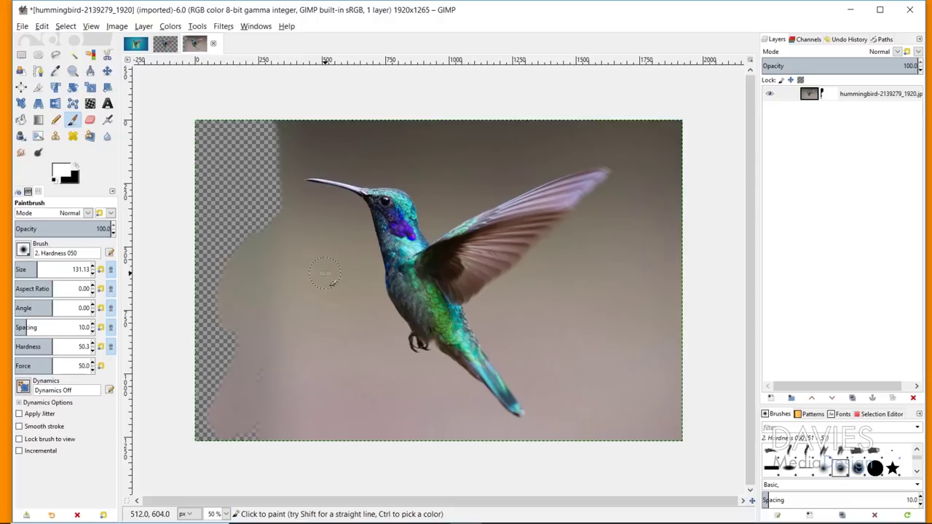
key("x")
mouse_move(292, 337)
left_mouse_down()
mouse_move(251, 445)
mouse_move(286, 361)
mouse_move(219, 411)
mouse_move(217, 449)
mouse_move(311, 438)
mouse_move(375, 450)
mouse_move(400, 434)
left_mouse_up()
Set the Paintbrush size to 66.50 and paint the mask black along the underside of the bird's beak
key("z")
left_click_drag(298, 159, 446, 274)
left_click(73, 120)
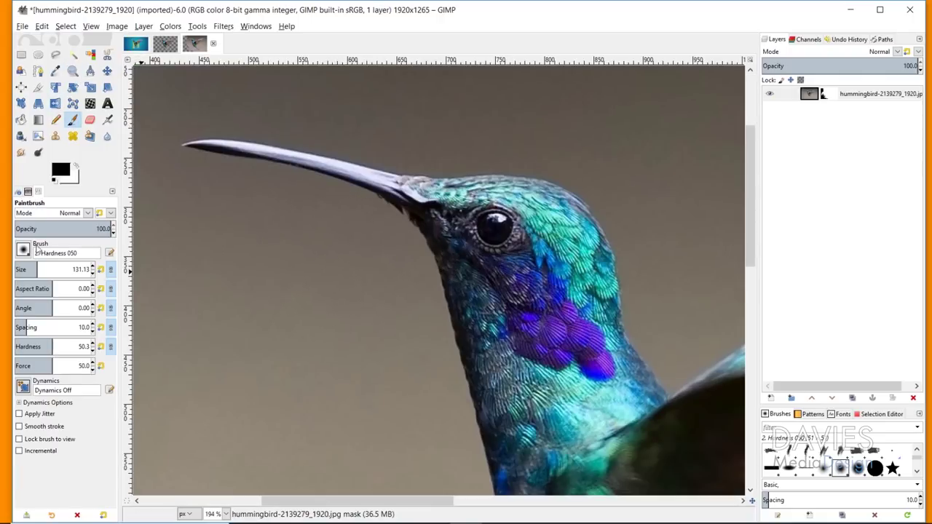
left_click_drag(40, 269, 28, 269)
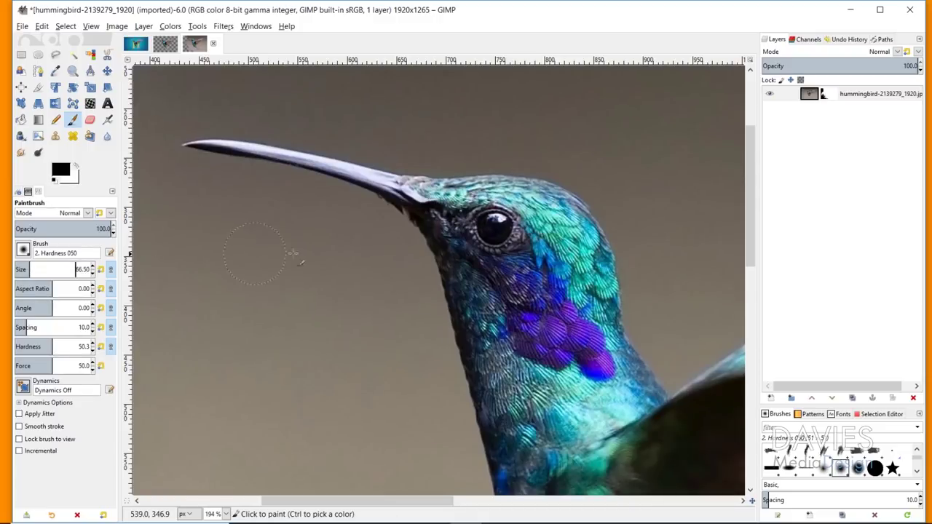
left_click(292, 203)
mouse_move(291, 203)
left_mouse_down()
mouse_move(325, 208)
mouse_move(324, 219)
mouse_move(348, 217)
mouse_move(259, 187)
mouse_move(377, 220)
mouse_move(355, 207)
mouse_move(338, 203)
mouse_move(397, 244)
left_mouse_up()
Reduce the brush size to 49.50 and mask out the background along the bird's throat and under the beak tip
key("bracketleft")
key("bracketleft")
key("bracketleft")
key("bracketleft")
key("bracketleft")
key("bracketleft")
key("bracketleft")
key("bracketleft")
key("bracketleft")
key("bracketleft")
key("bracketleft")
key("bracketleft")
key("bracketleft")
key("bracketleft")
key("bracketleft")
key("bracketleft")
key("bracketleft")
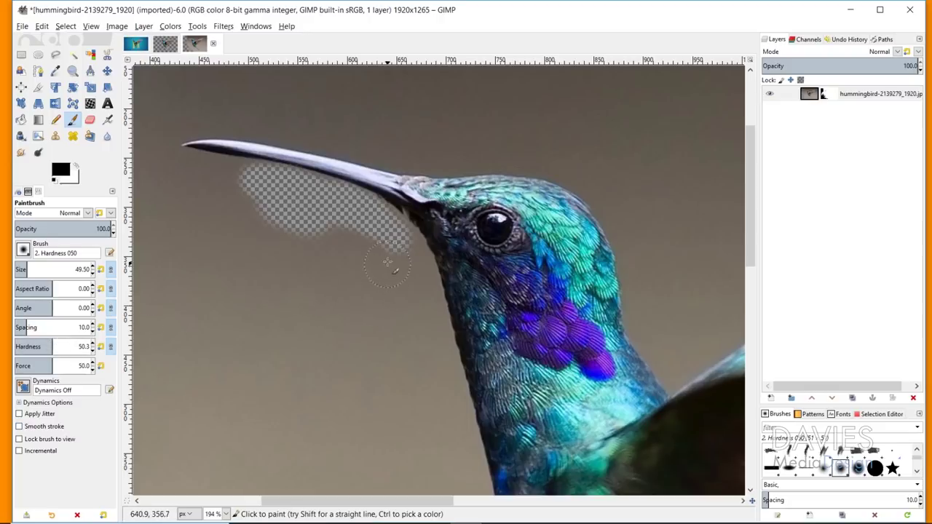
mouse_move(392, 248)
left_mouse_down()
mouse_move(397, 231)
mouse_move(425, 265)
mouse_move(439, 386)
mouse_move(401, 299)
mouse_move(437, 328)
mouse_move(455, 430)
mouse_move(460, 422)
left_mouse_up()
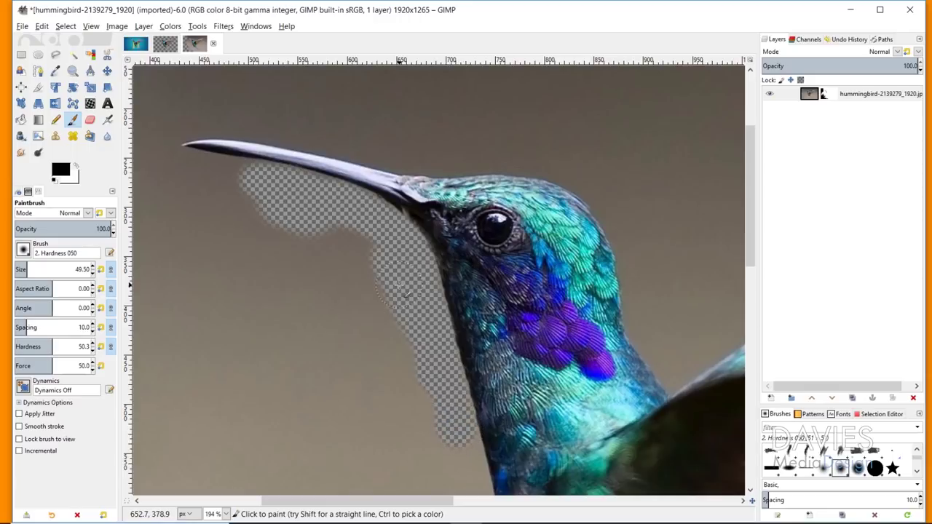
left_click(224, 175)
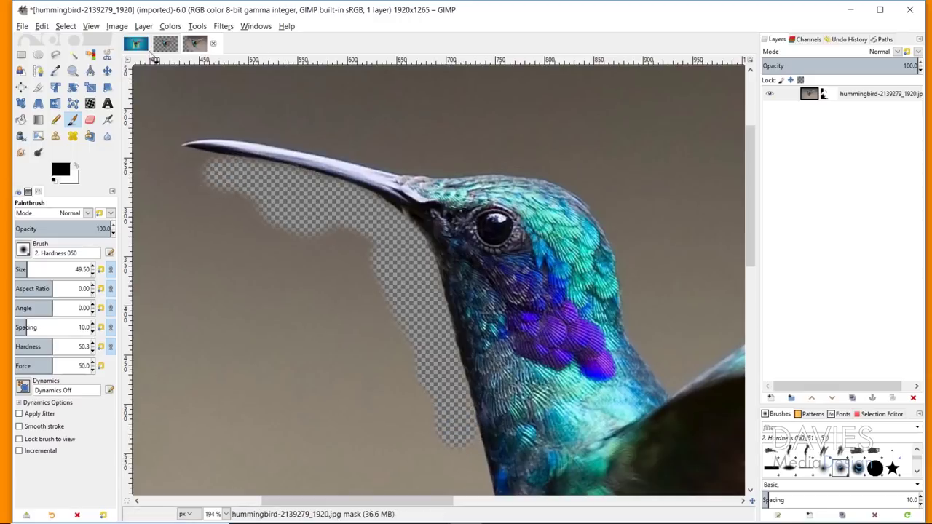
Switch to Hummingbird Background Removed.xcf and start a new image with a size of 1920 × 1080 px
left_click(164, 42)
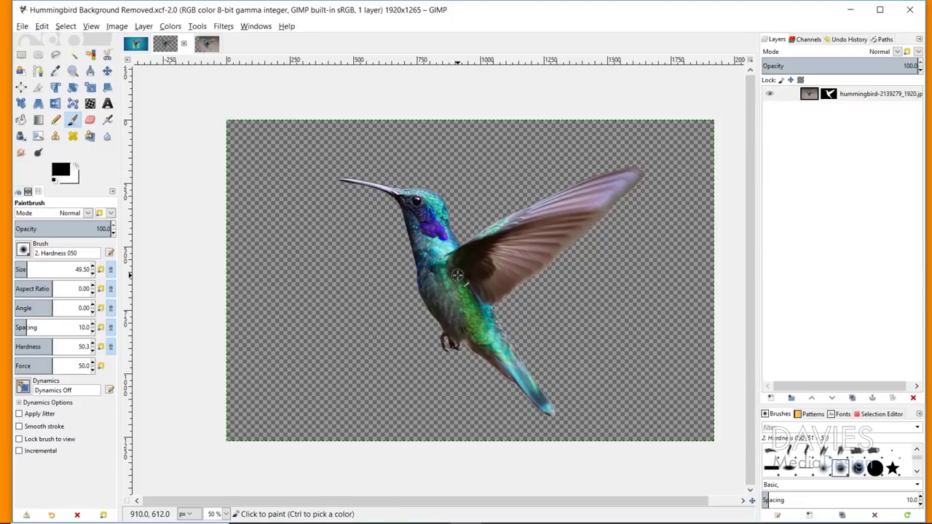
left_click(26, 27)
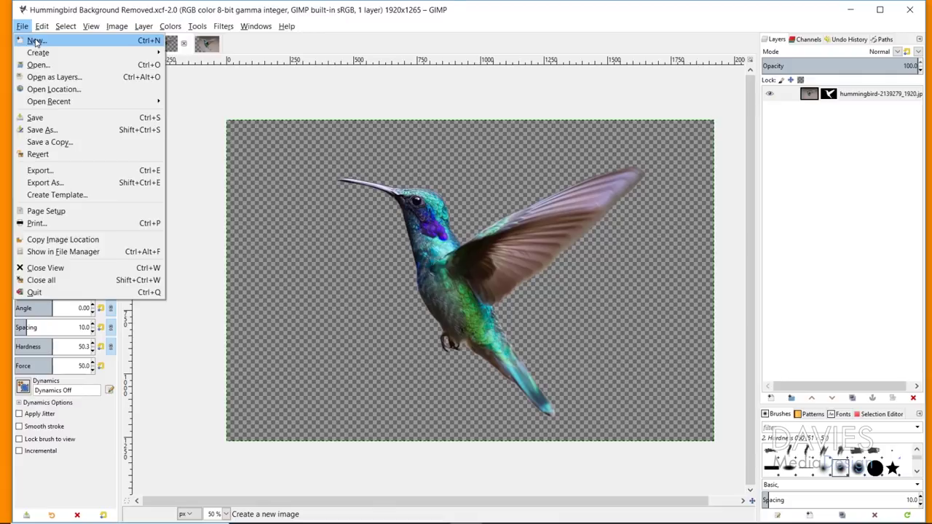
left_click(35, 41)
key("Tab")
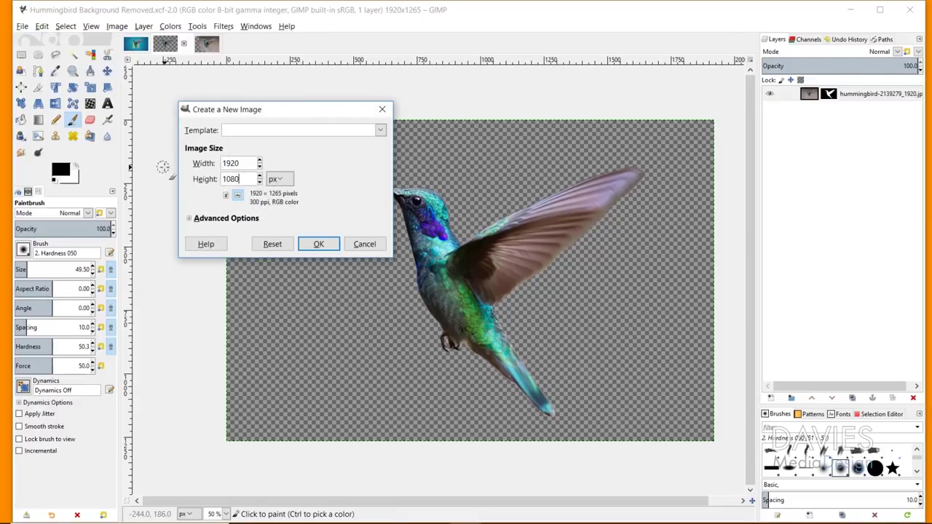
Set the new image's resolution to 72 pixels/in, fill it with the background color, and create it
left_click(224, 220)
key("Tab")
type("72")
key("Tab")
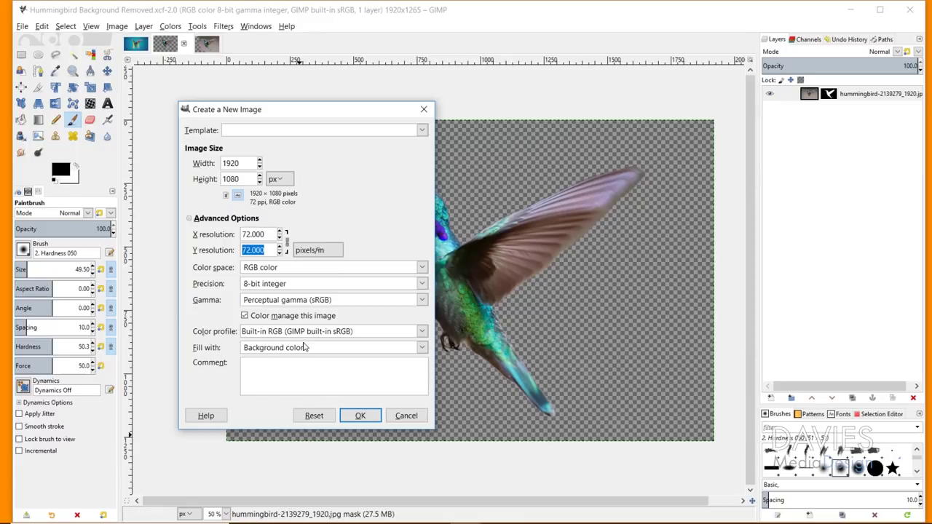
left_click(306, 348)
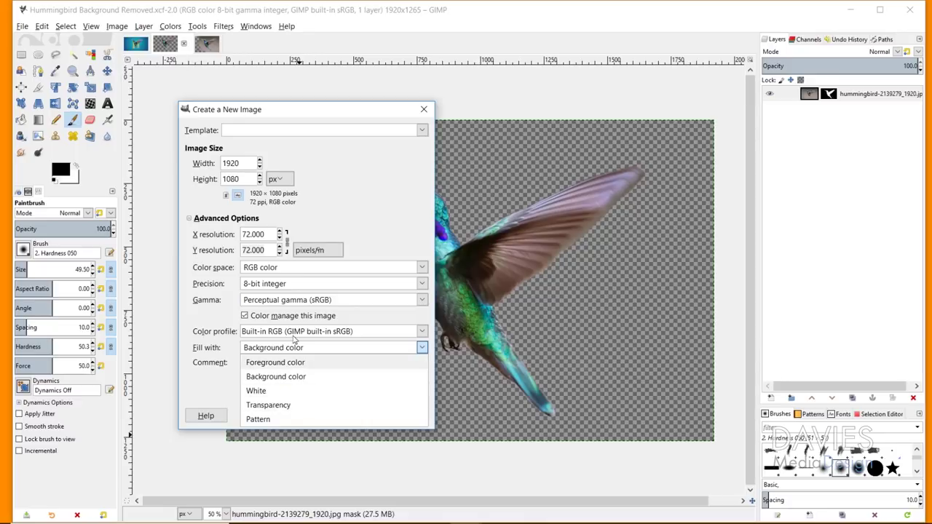
left_click(313, 376)
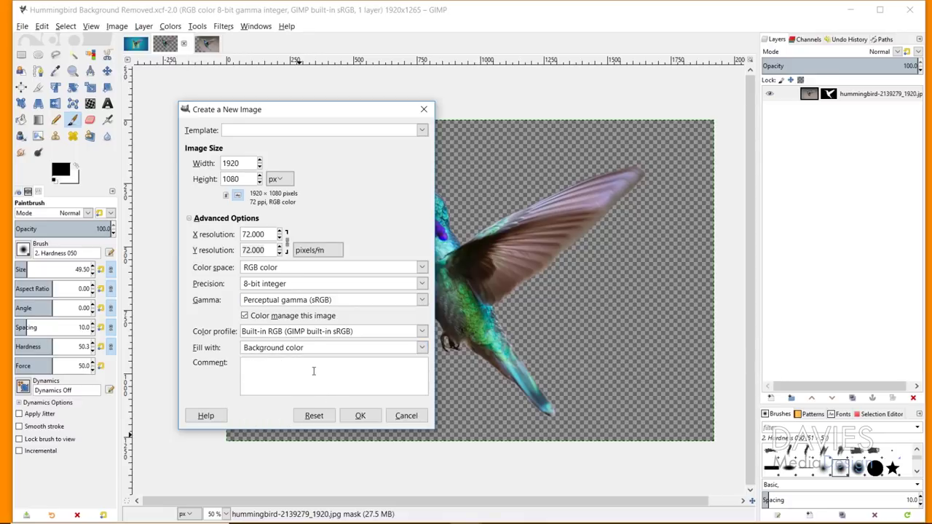
left_click(360, 416)
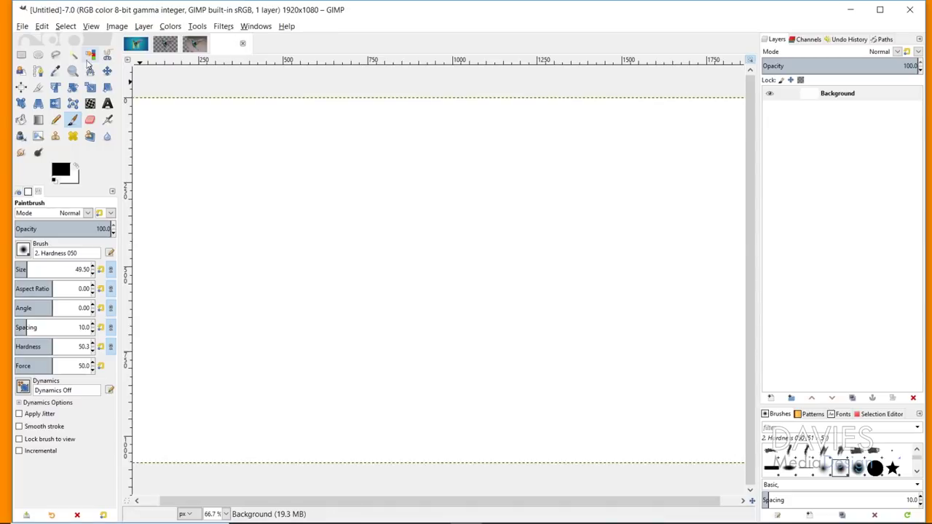
Switch from the blank 1920 × 1080 image back to the Hummingbird Background Removed.xcf document
left_click(73, 71)
left_click(441, 270, "ctrl")
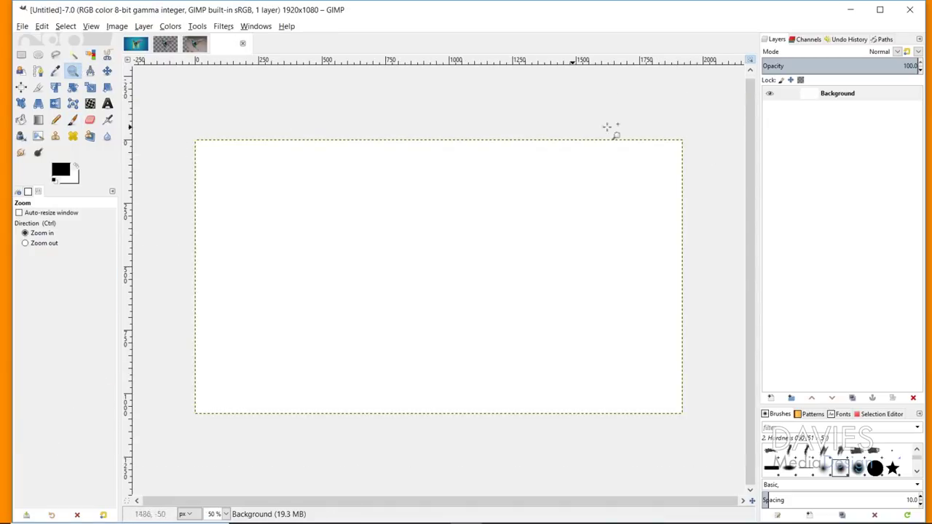
left_click_drag(185, 139, 694, 432)
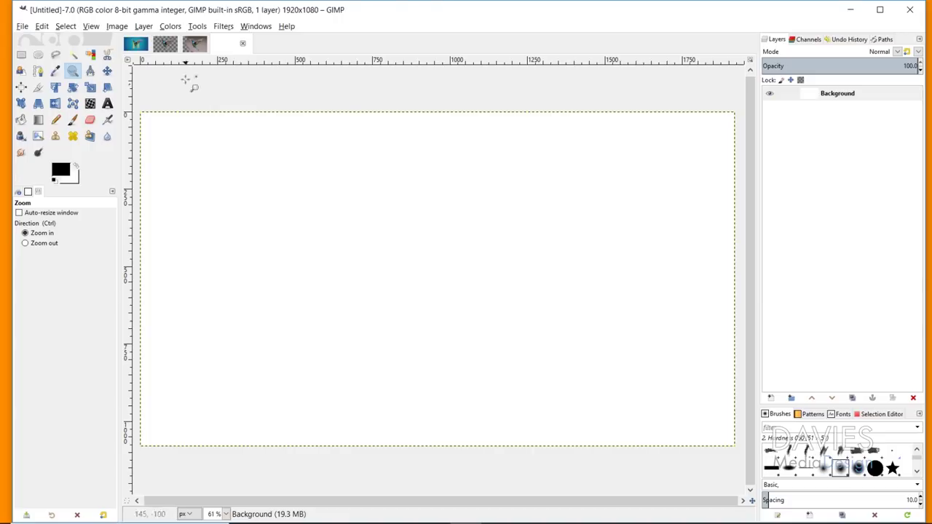
left_click(167, 44)
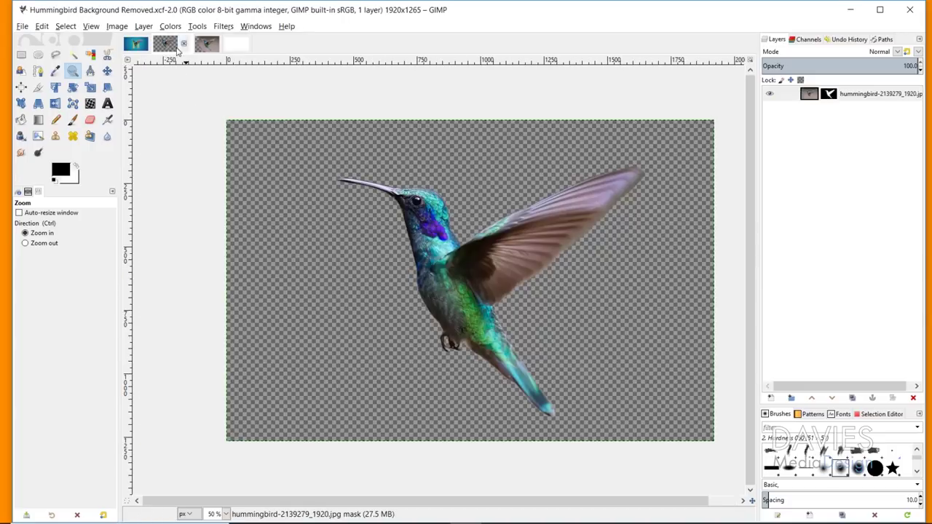
Bring the cut-out hummingbird into the blank 1920 × 1080 image as a layer and enlarge the Eraser to 114.50 for the stray background specks
left_click_drag(167, 44, 420, 236)
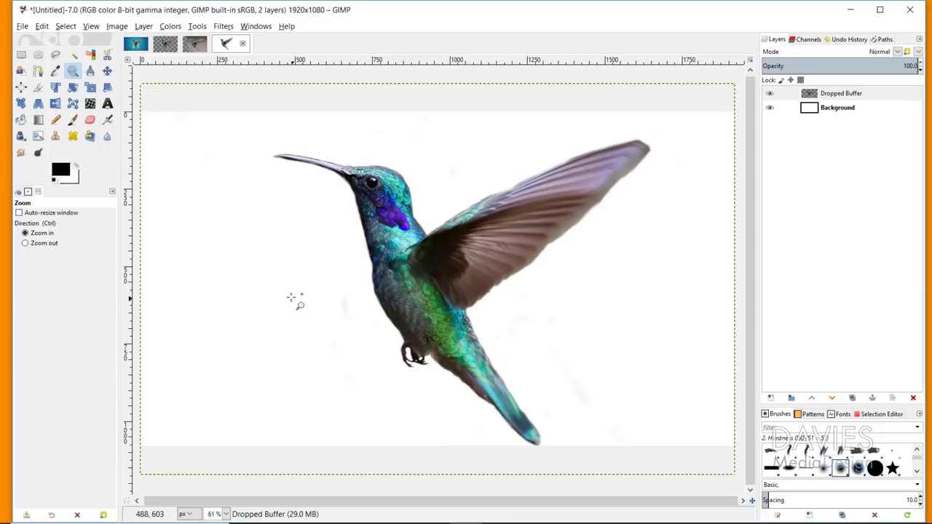
left_click(89, 120)
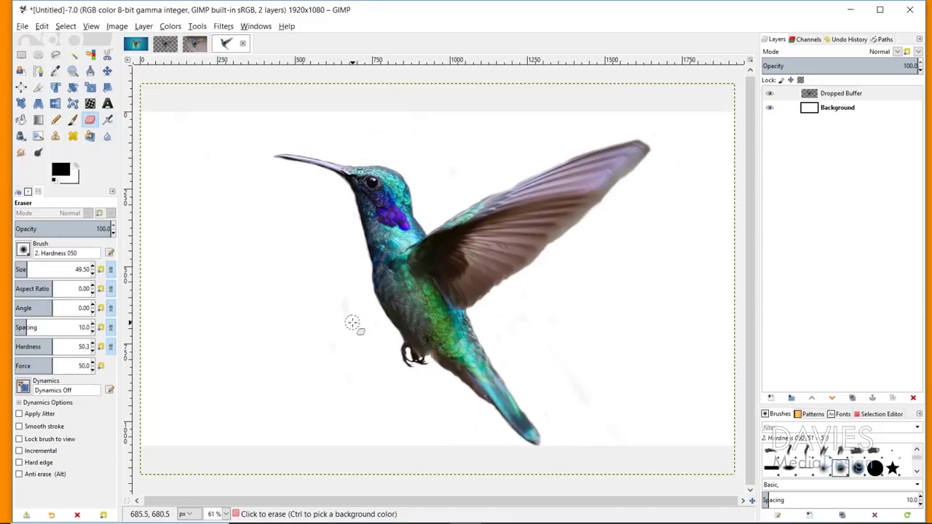
key("bracketright")
key("bracketright")
key("bracketright")
key("bracketright")
key("bracketright")
key("bracketright")
key("bracketright")
key("bracketright")
key("bracketright")
key("bracketright")
key("bracketright")
key("bracketright")
key("bracketright")
key("bracketright")
key("bracketright")
key("bracketright")
key("bracketright")
key("bracketright")
key("bracketright")
key("bracketright")
key("bracketright")
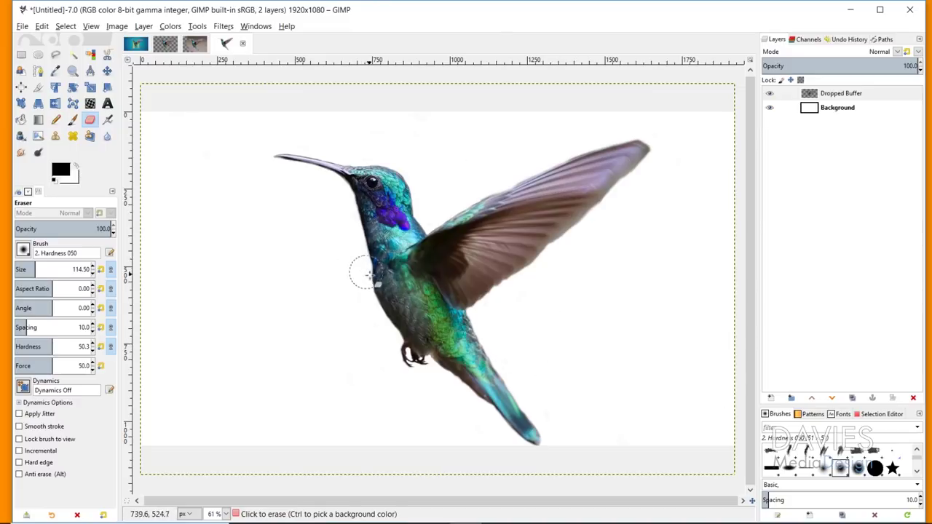
Scale the hummingbird layer to 85 percent of its width, keeping the aspect ratio
left_click(90, 87)
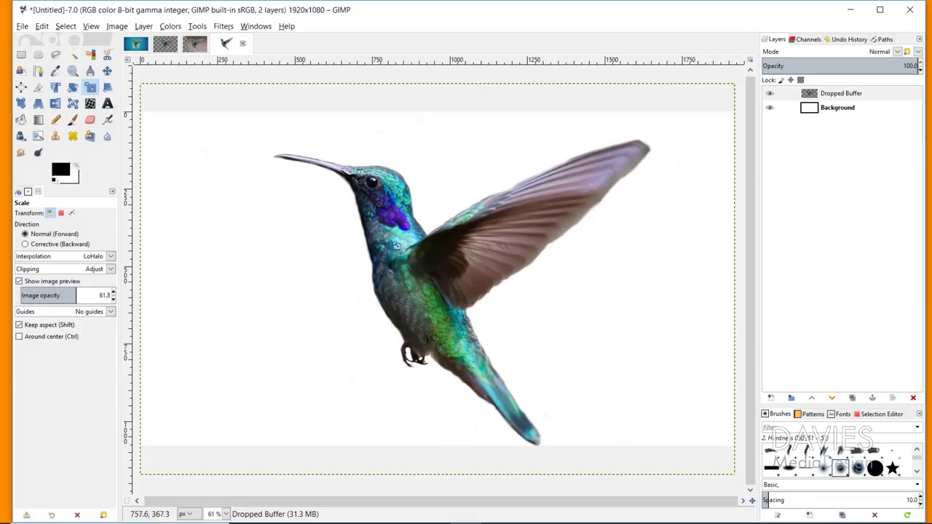
left_click(399, 218)
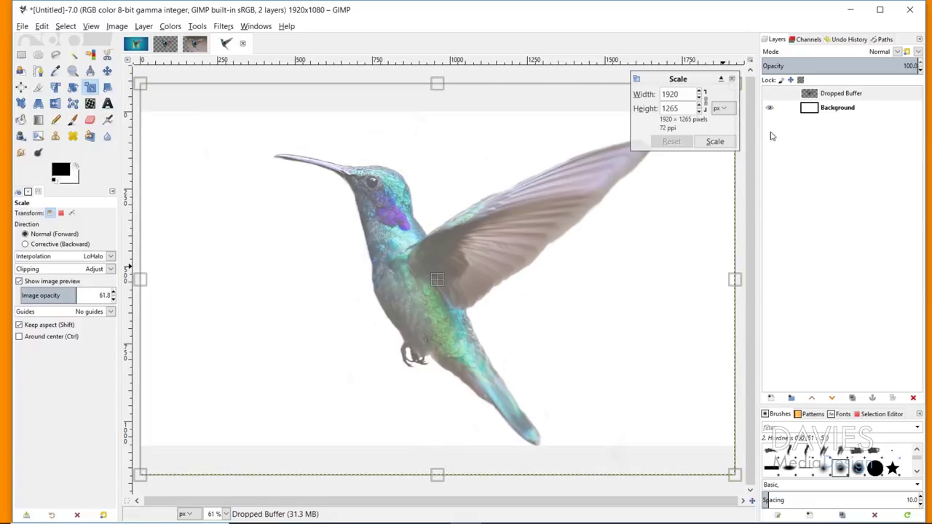
left_click(725, 109)
left_click(729, 123)
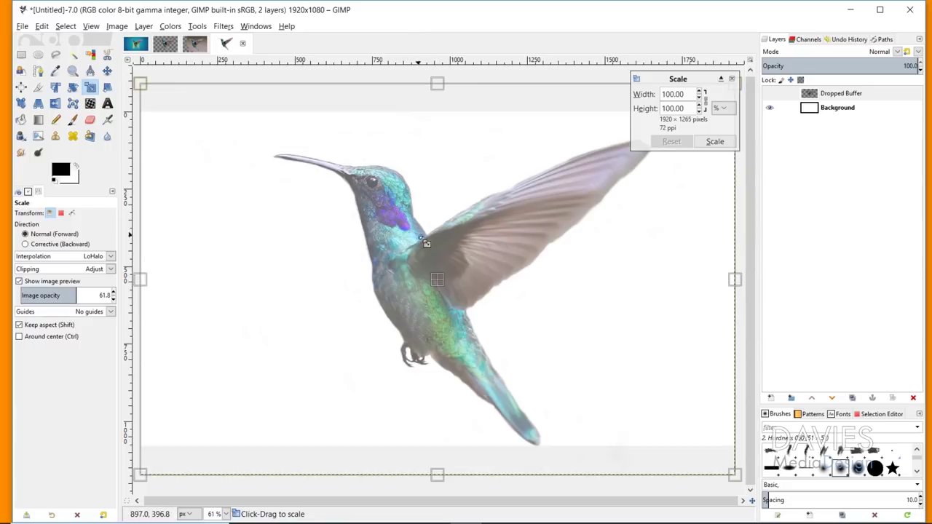
left_click_drag(550, 304, 474, 254)
left_click_drag(411, 260, 438, 275)
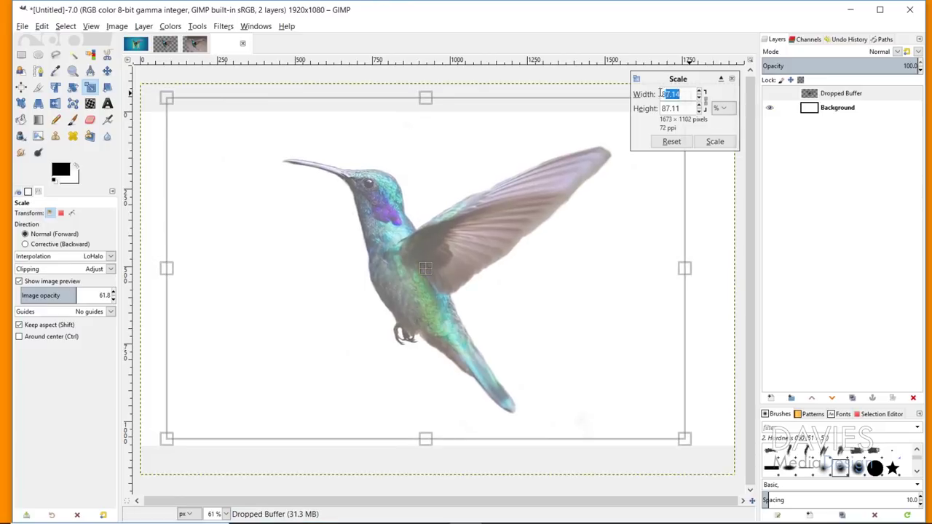
type("5")
key("Tab")
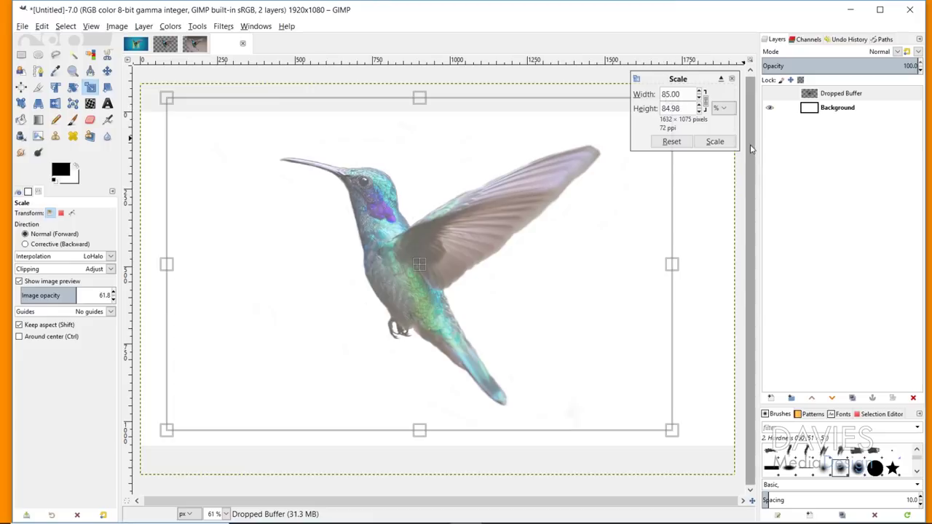
left_click(727, 142)
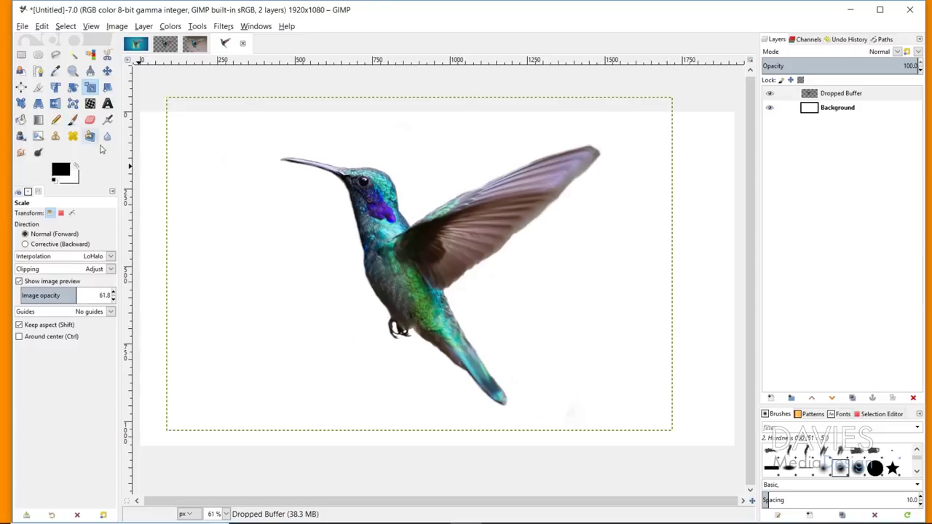
Add the letter H in black Cambria Math over the hummingbird and enlarge it to 1075 px
left_click(107, 103)
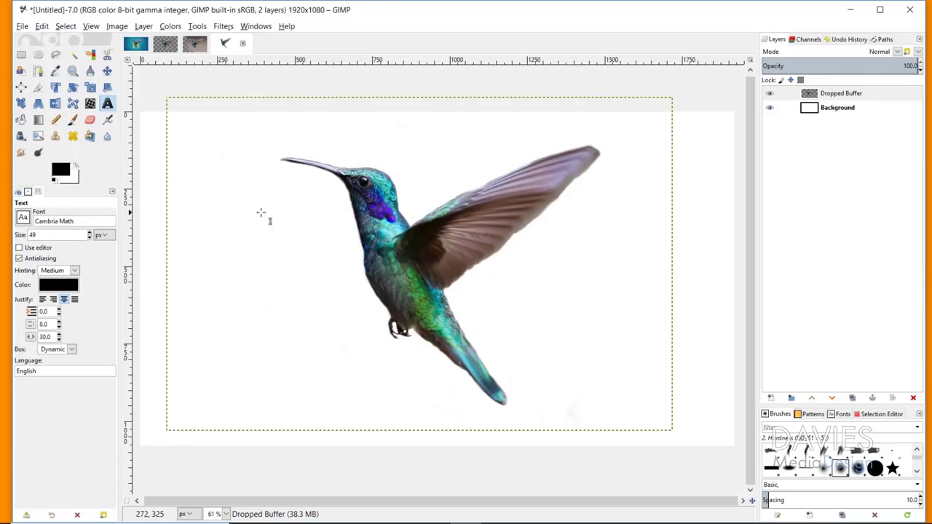
left_click(309, 221)
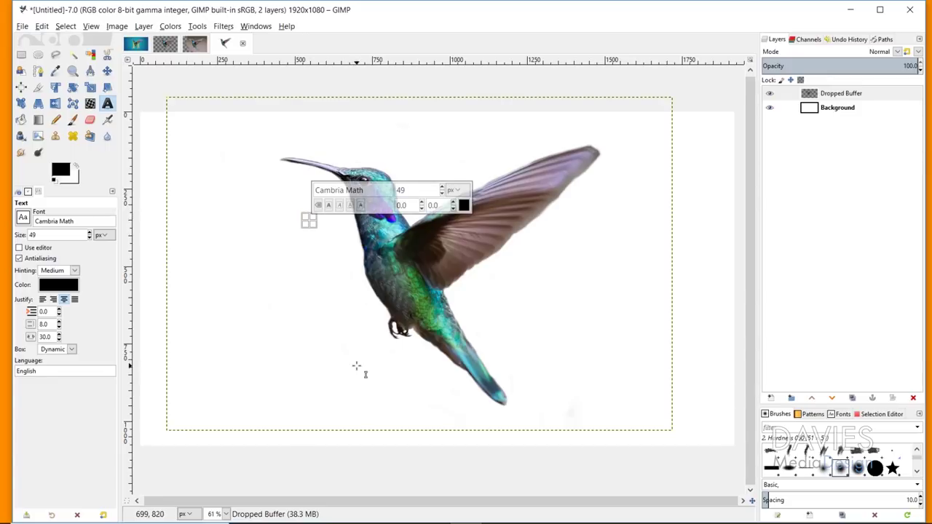
type("H")
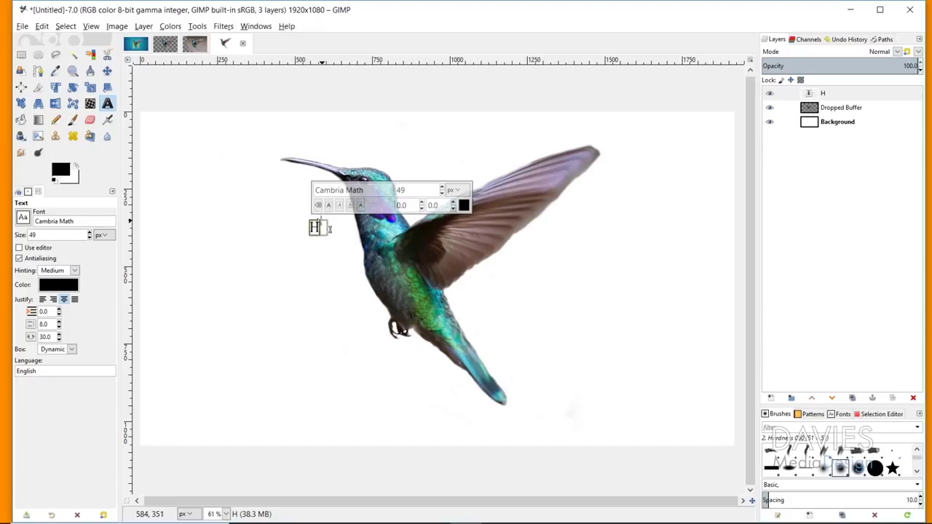
left_click_drag(441, 189, 446, 192)
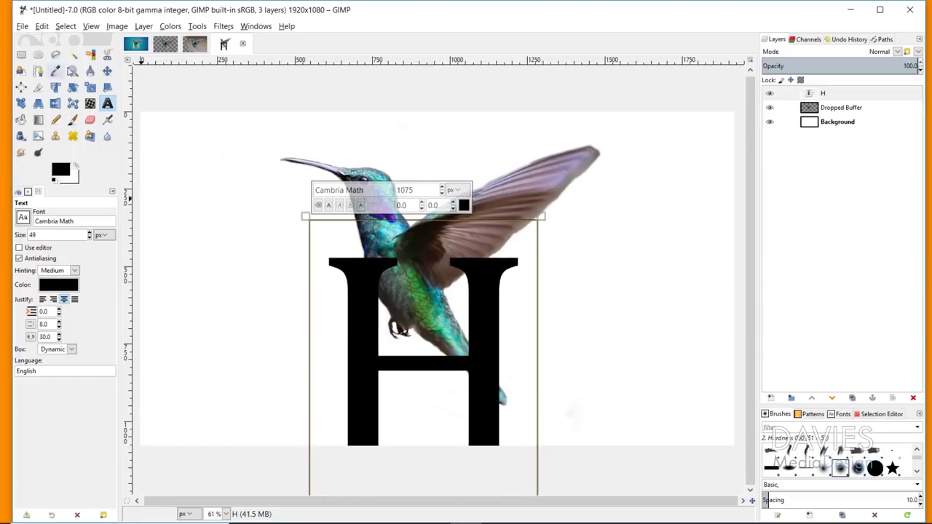
Move the H up over the middle of the hummingbird and place the hummingbird's layer above the H layer
left_click(107, 71)
left_click_drag(375, 300, 366, 218)
left_click(400, 259)
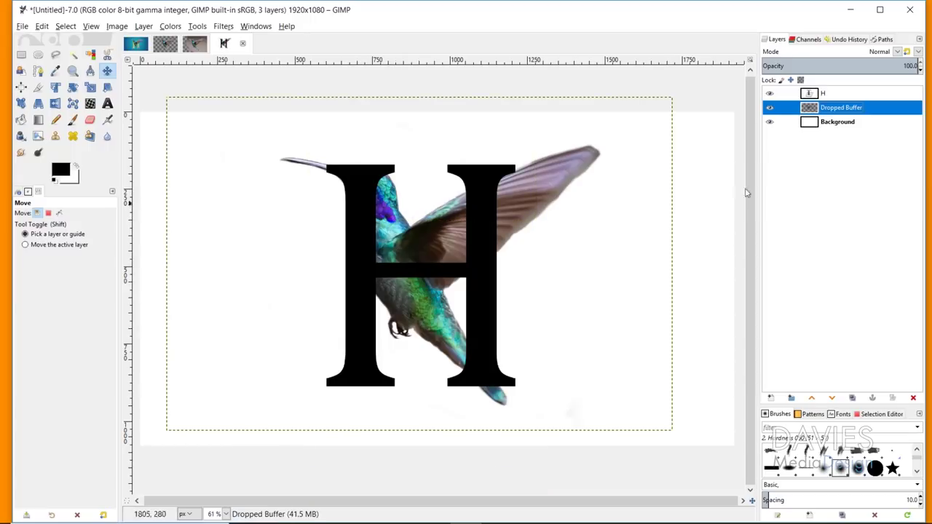
left_click_drag(845, 108, 843, 95)
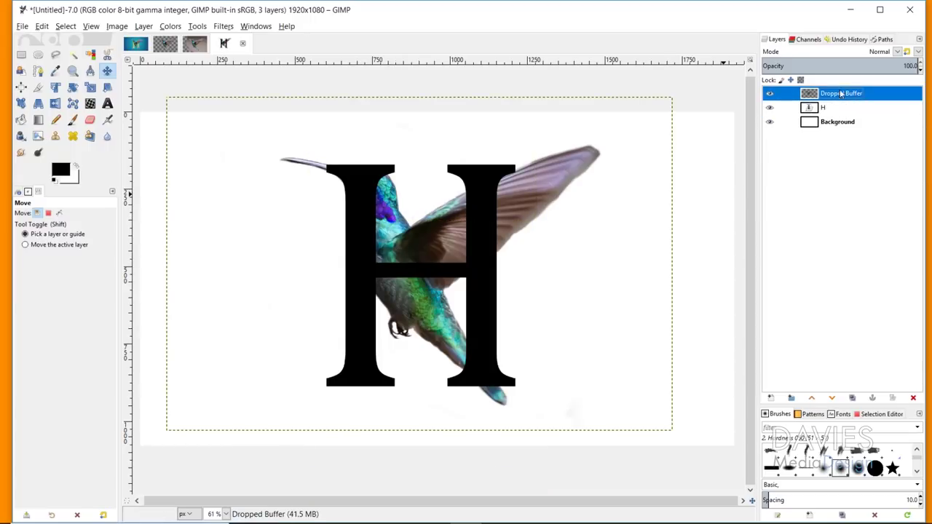
Rename the bird's layer Hummingbird and shift the bird slightly right and down over the H
double_click(841, 93)
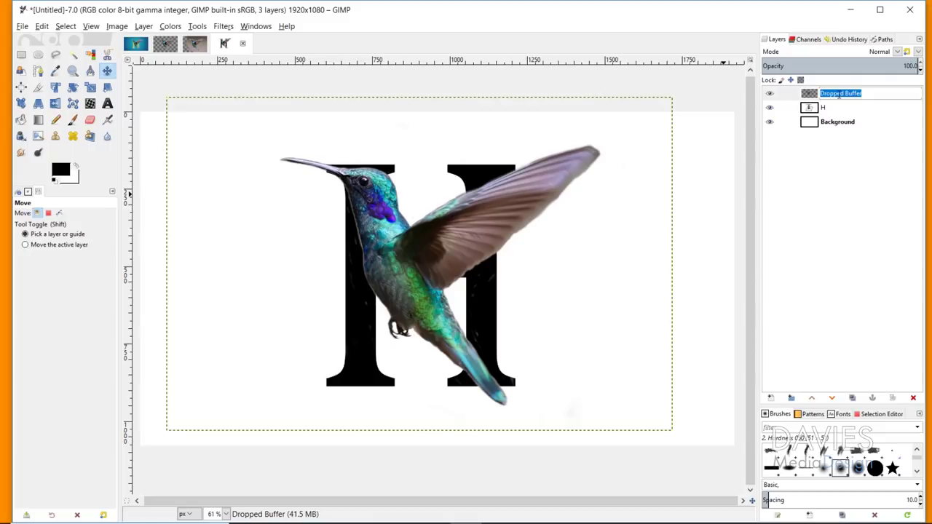
type("Hummingbird")
key("Return")
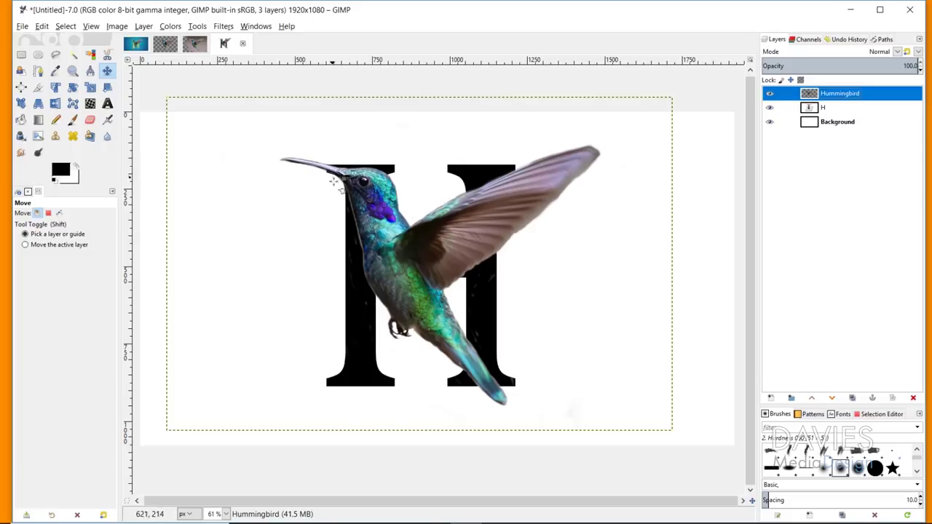
mouse_move(399, 251)
left_mouse_down()
mouse_move(413, 254)
mouse_move(404, 254)
left_mouse_up()
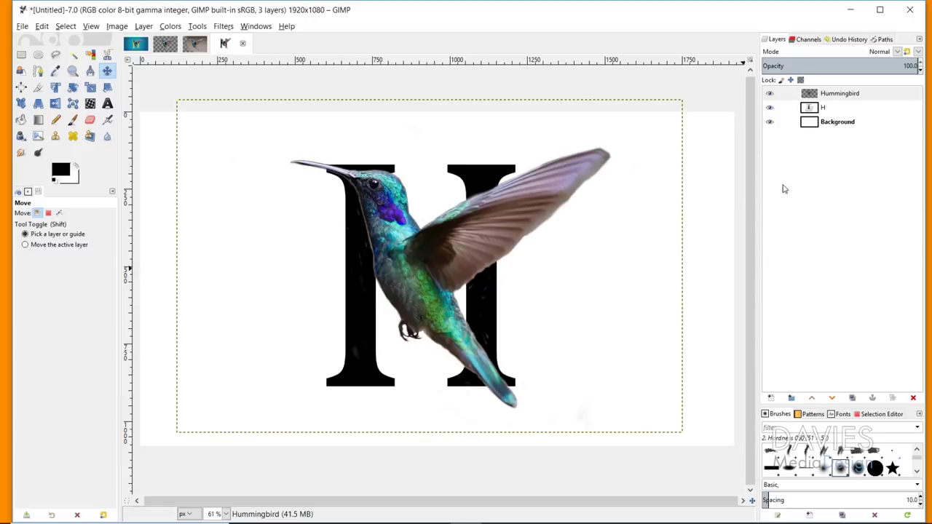
Hide the Hummingbird layer and center the H horizontally relative to the image
left_click(814, 109)
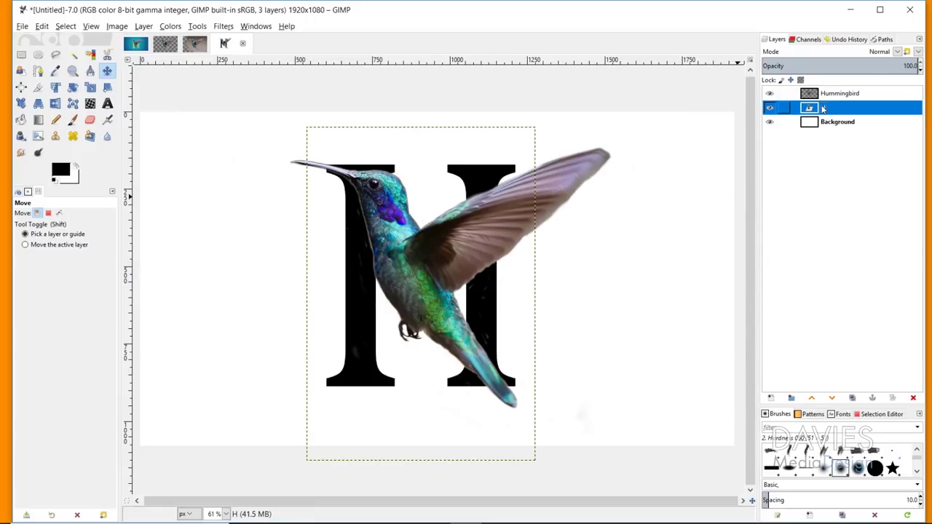
left_click(771, 94)
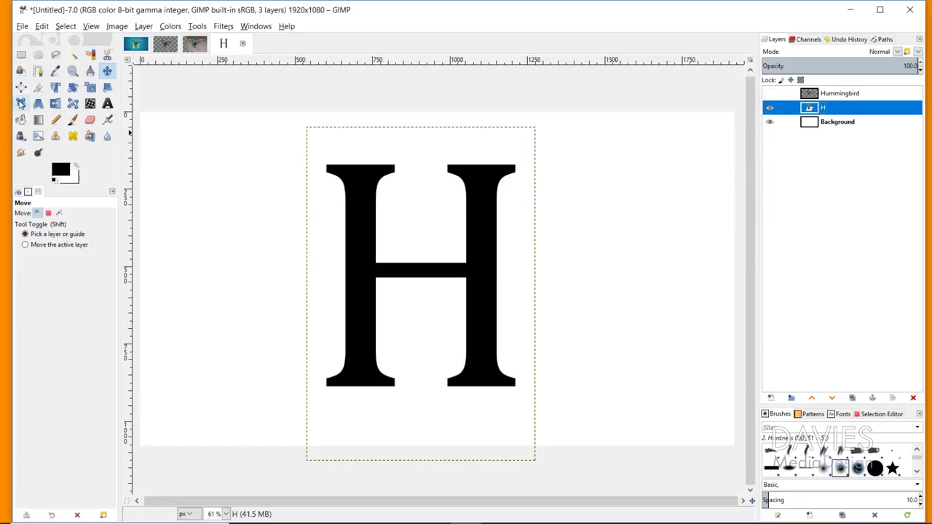
left_click(21, 87)
left_click(360, 272)
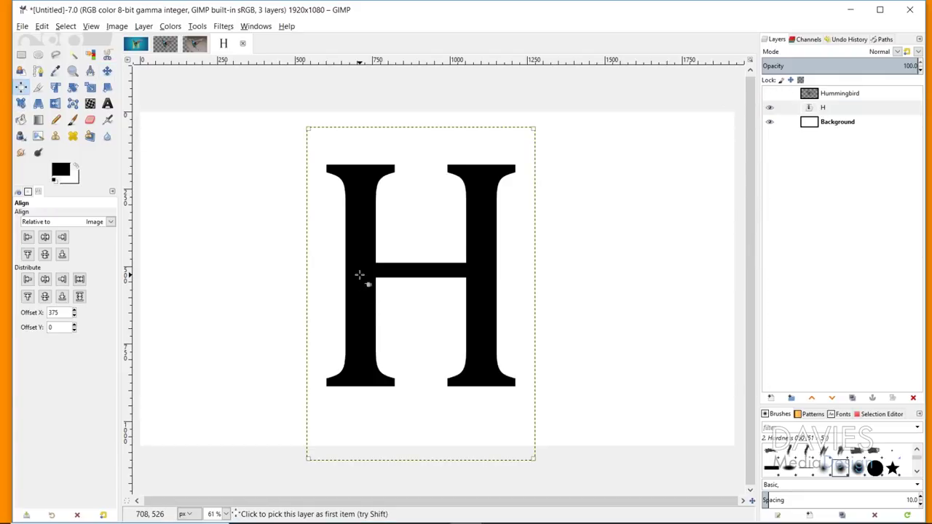
left_click(45, 237)
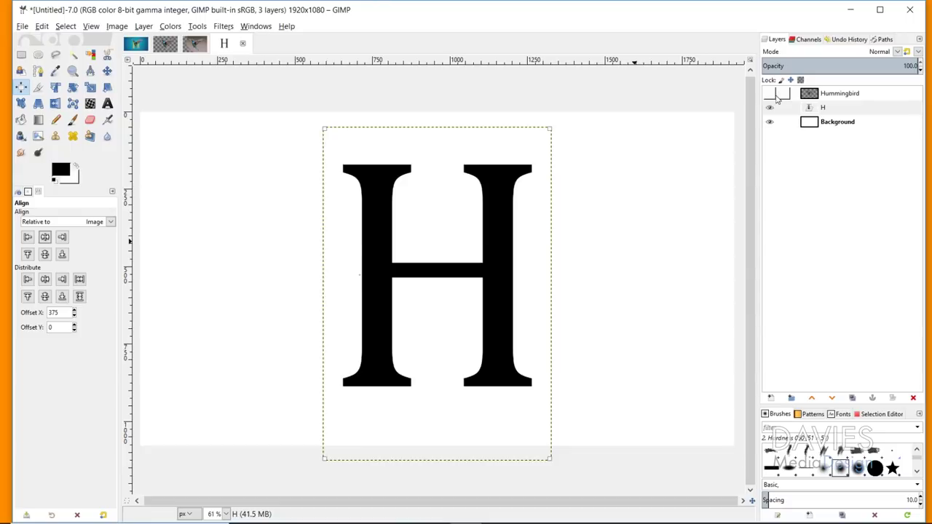
Show the Hummingbird layer again and move the bird right to match the centered H
left_click(770, 93)
left_click(811, 94)
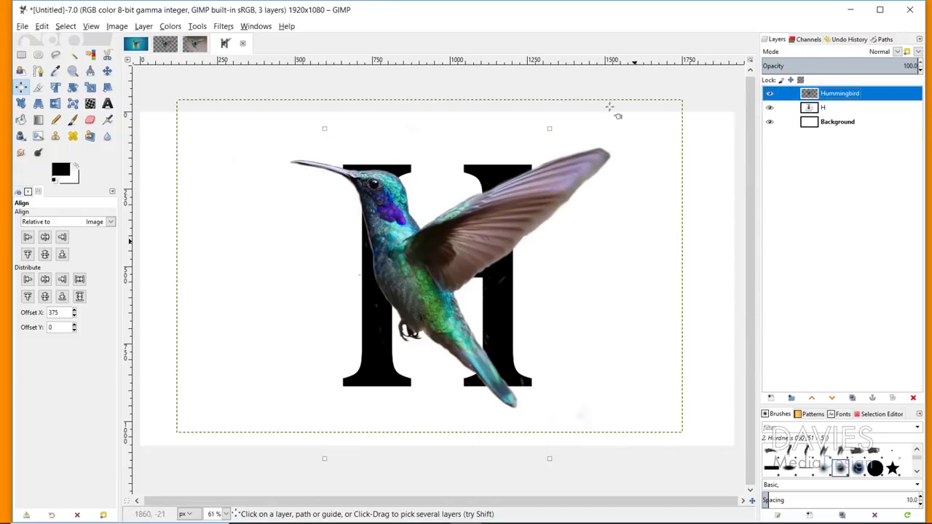
left_click(107, 70)
left_click_drag(417, 269, 432, 269)
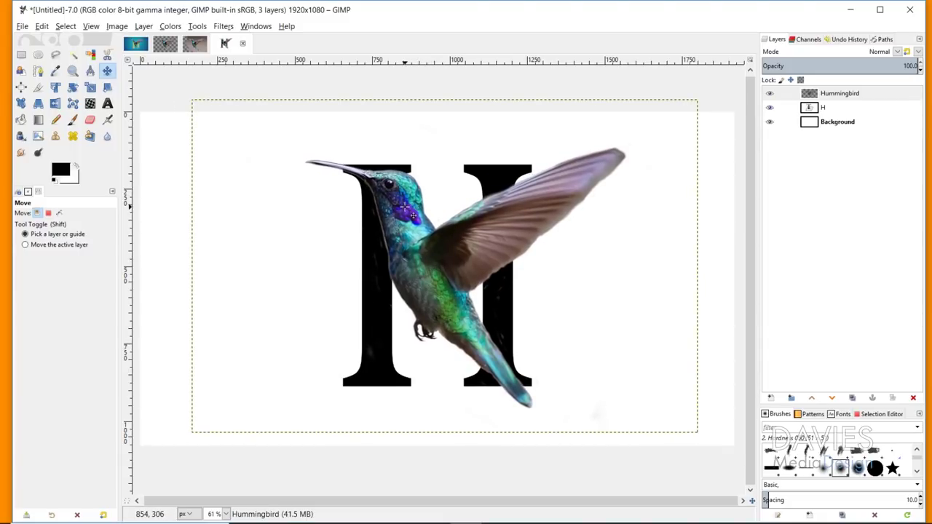
Switch to File Explorer and open the recent file hummingbird-2139279_1920 with GNU Image Manipulation Program
key("super+e")
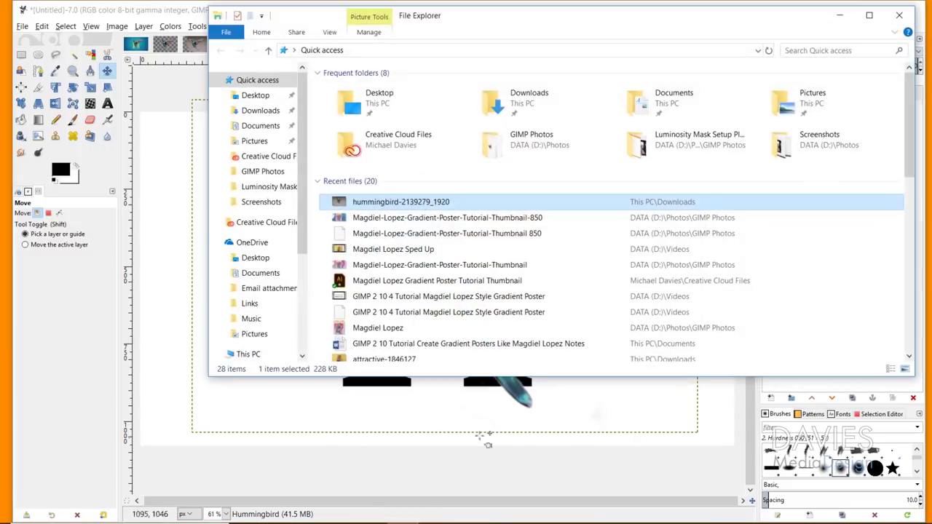
right_click(353, 206)
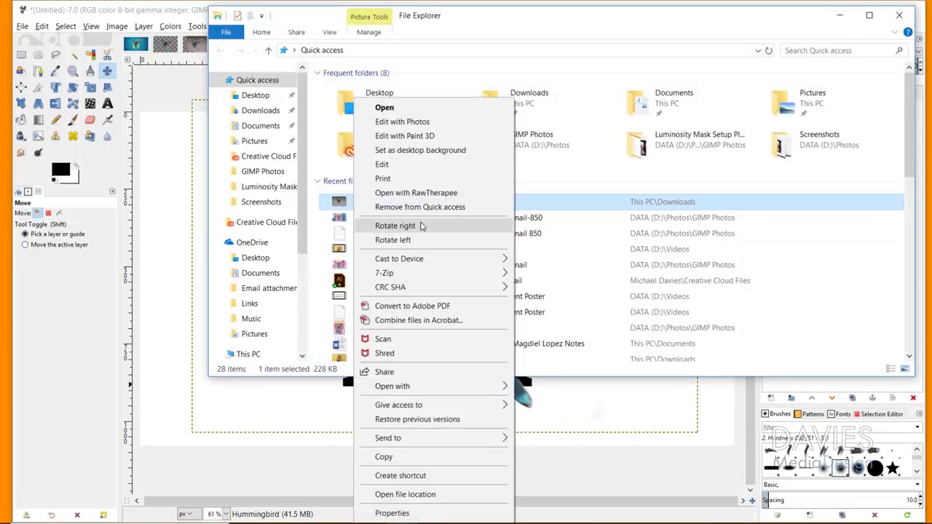
mouse_move(437, 386)
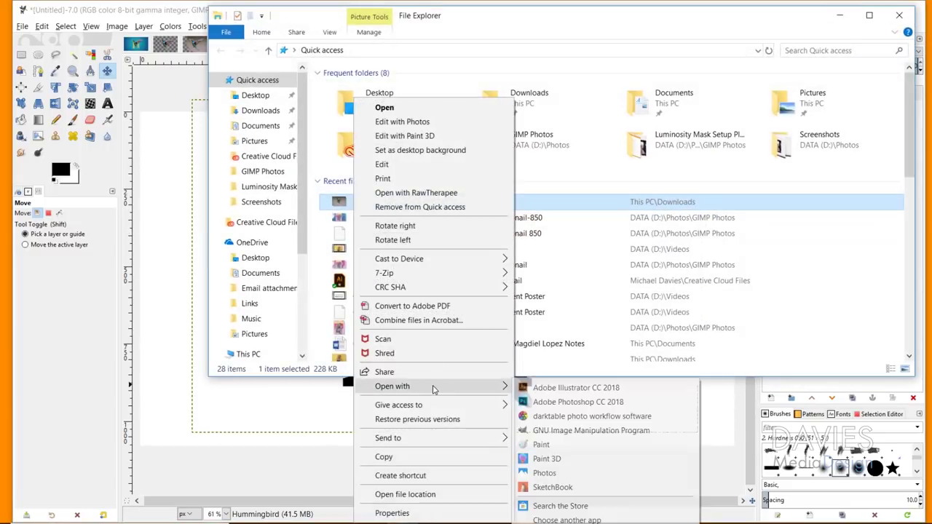
left_click(575, 430)
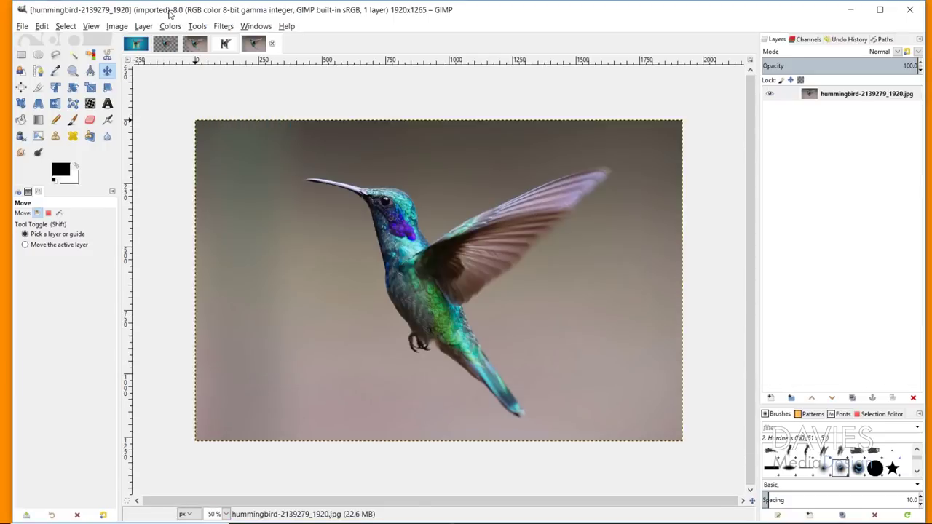
left_click(163, 16)
Add an alpha channel to the original photo's layer and place the photo in the H composition as its top layer
right_click(817, 93)
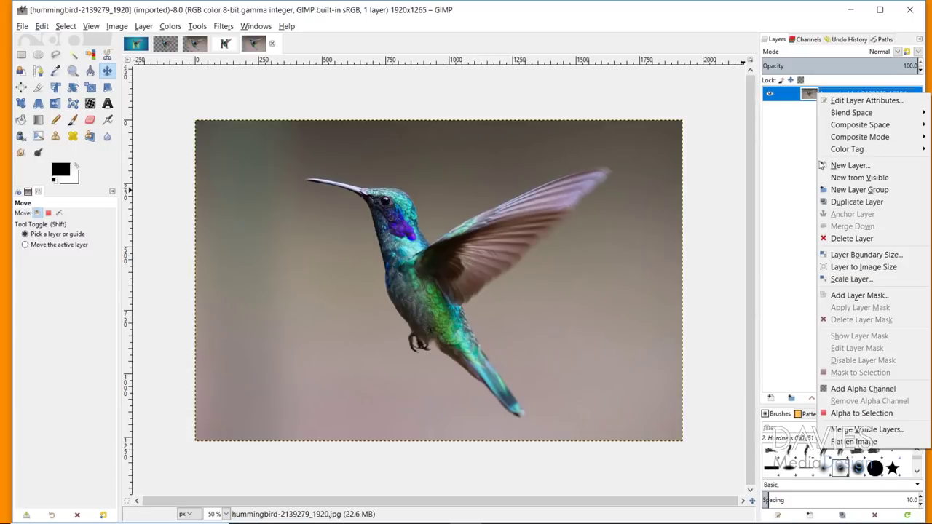
left_click(857, 388)
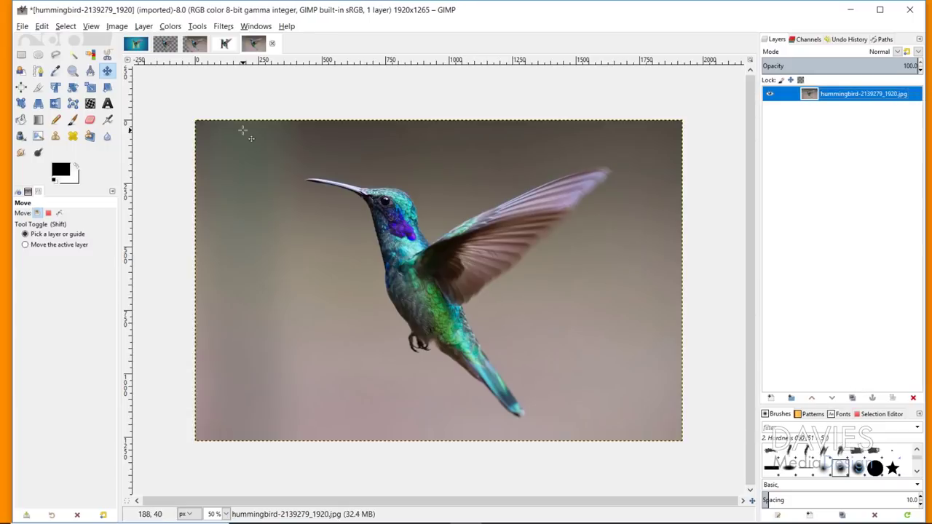
left_click_drag(253, 49, 218, 125)
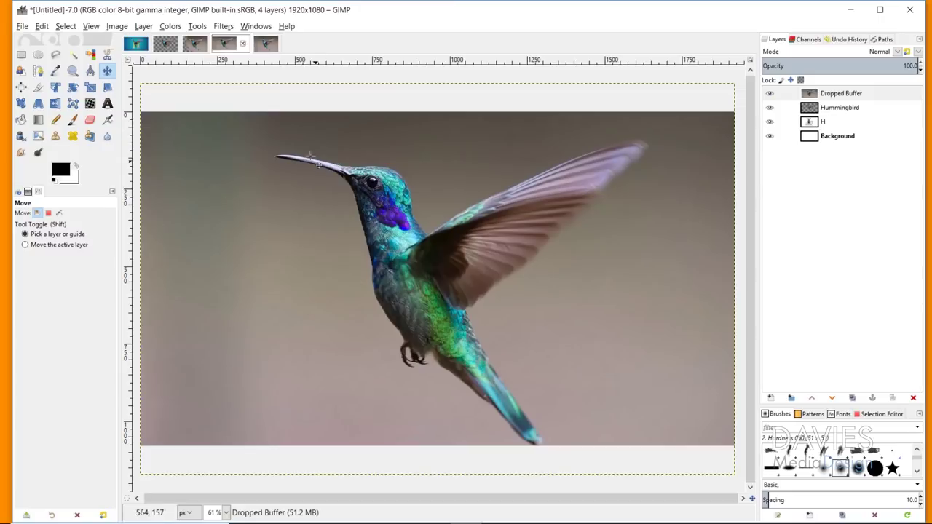
Scale the photo layer to 85 percent and align its bird exactly with the cut-out hummingbird
left_click(90, 88)
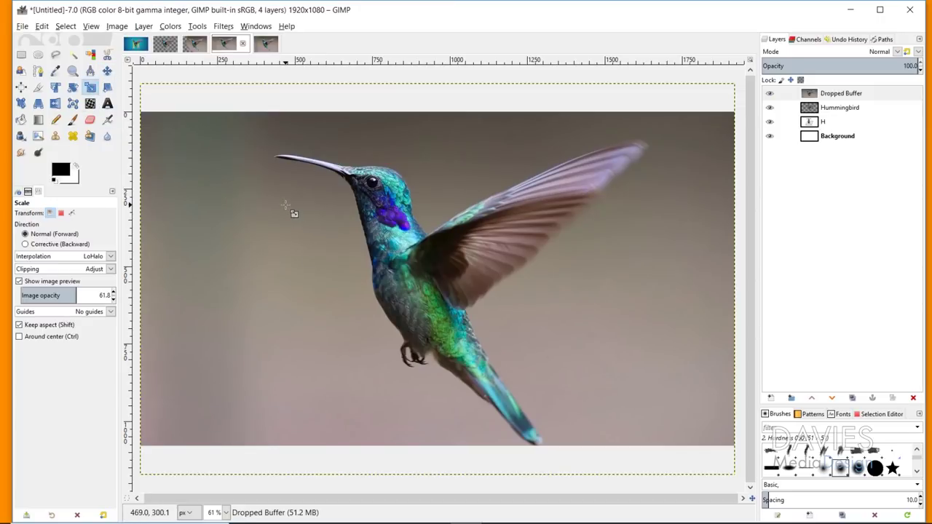
left_click(278, 173)
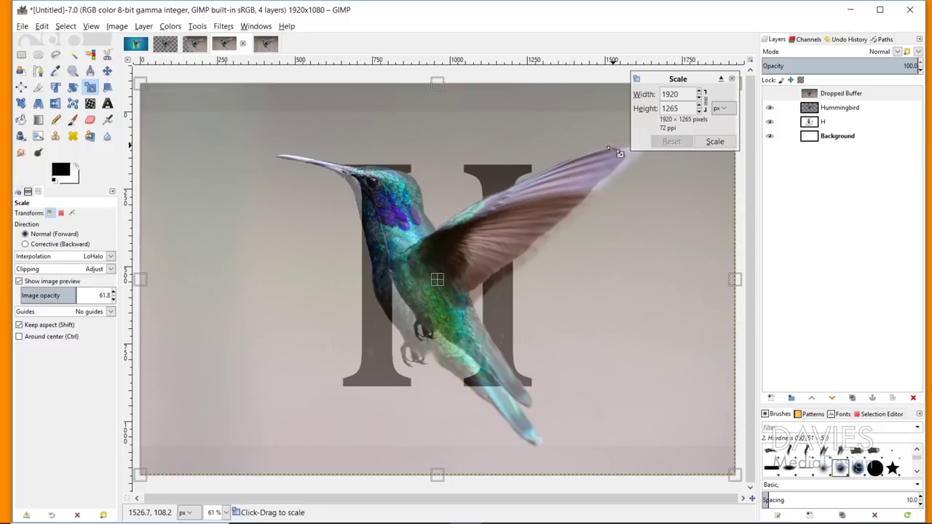
left_click(719, 108)
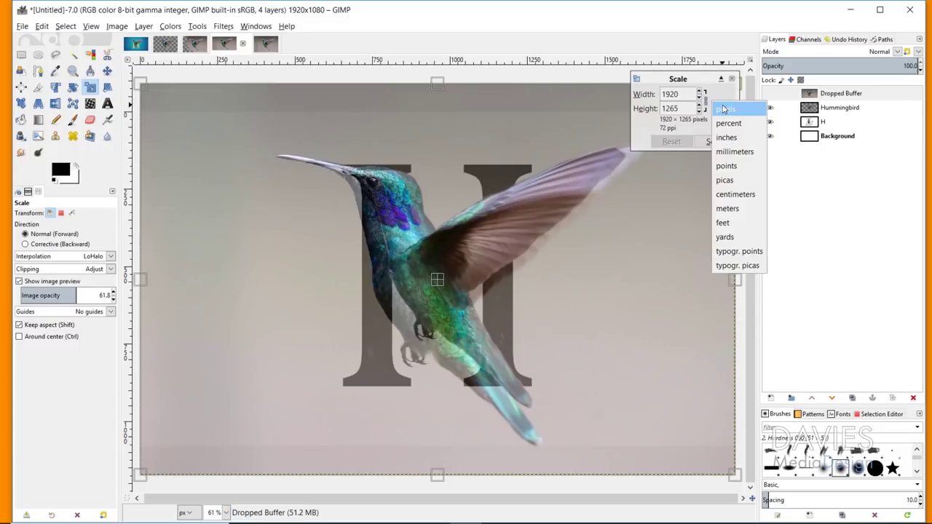
left_click(727, 123)
left_click_drag(685, 94, 638, 100)
type("85")
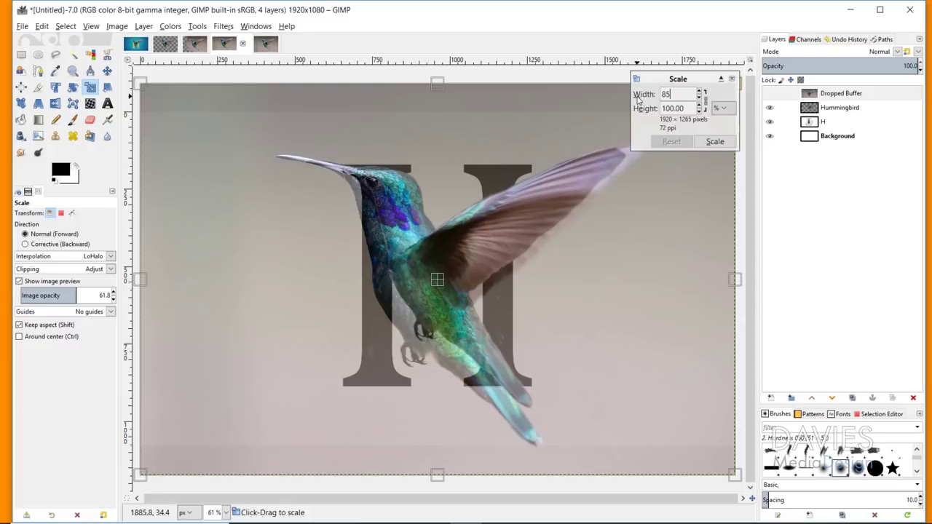
key("Tab")
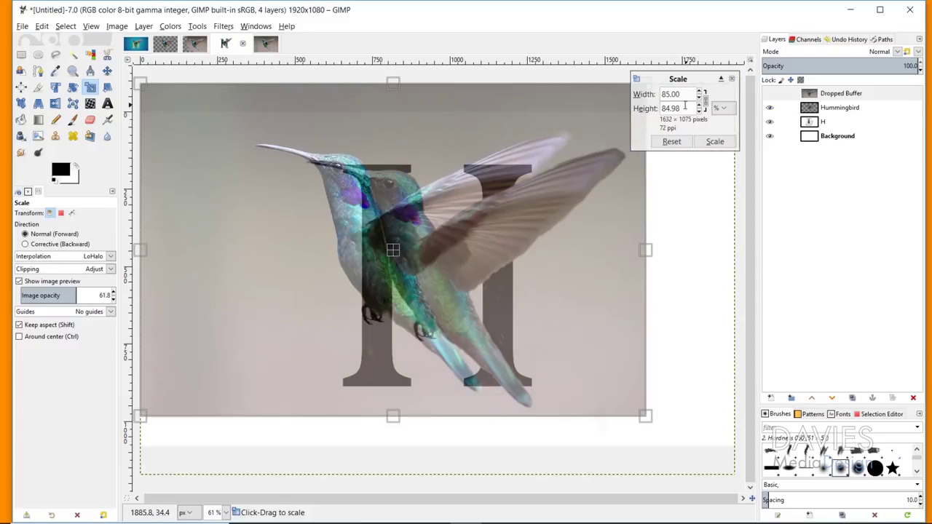
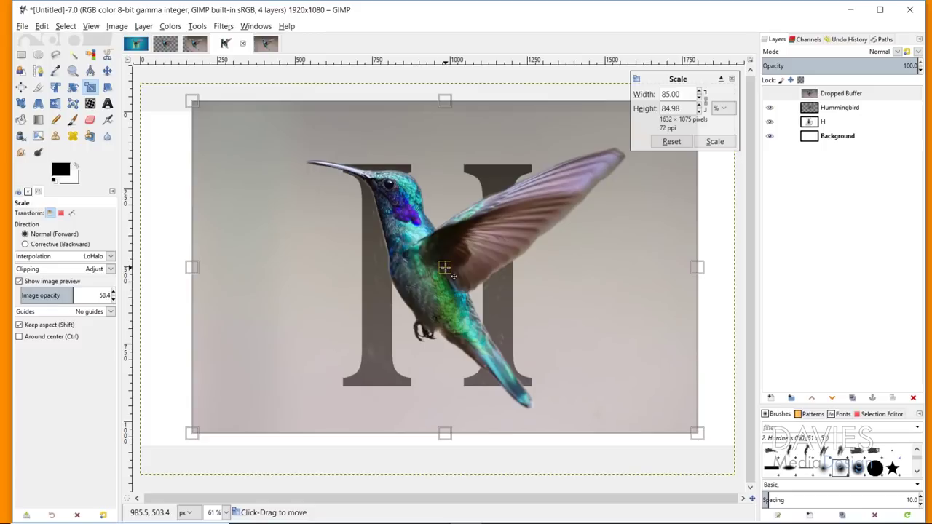
left_click(714, 141)
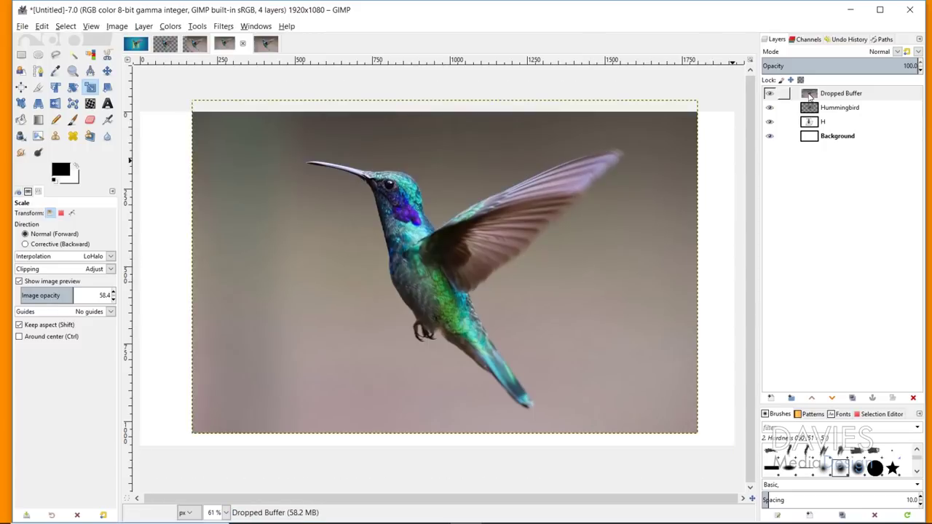
Move the photo layer directly below the Hummingbird layer and rename it Original Image
left_click_drag(814, 95, 815, 120)
double_click(844, 107)
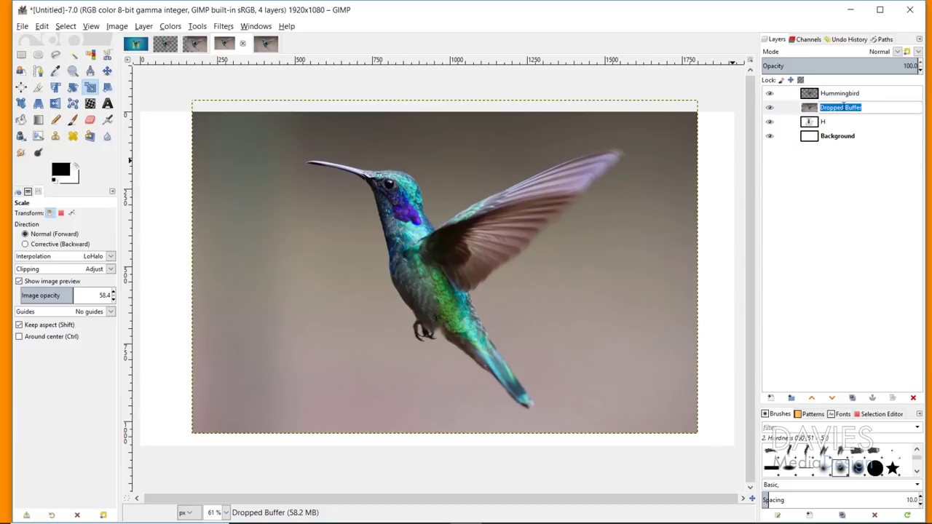
type("Original Image")
key("Return")
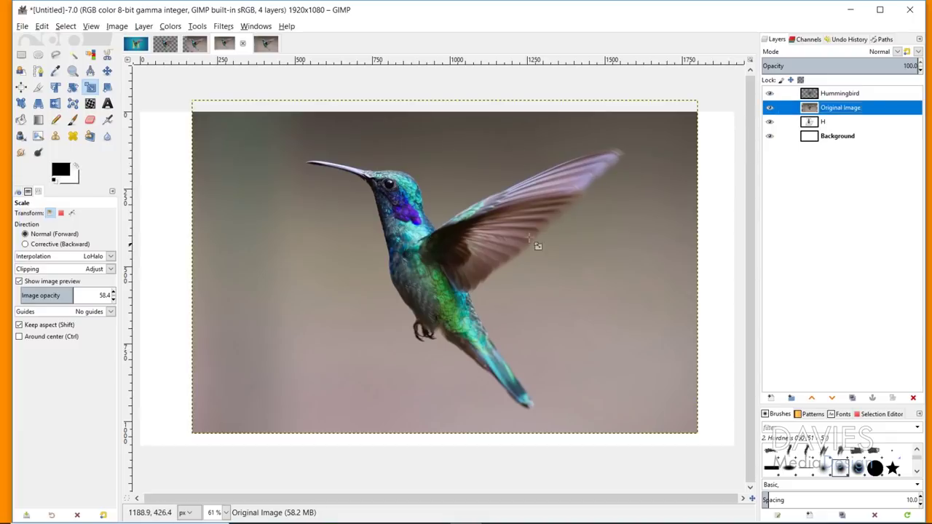
Hide and reshow the Hummingbird layer to compare the cut-out with the photo beneath it
left_click(770, 93)
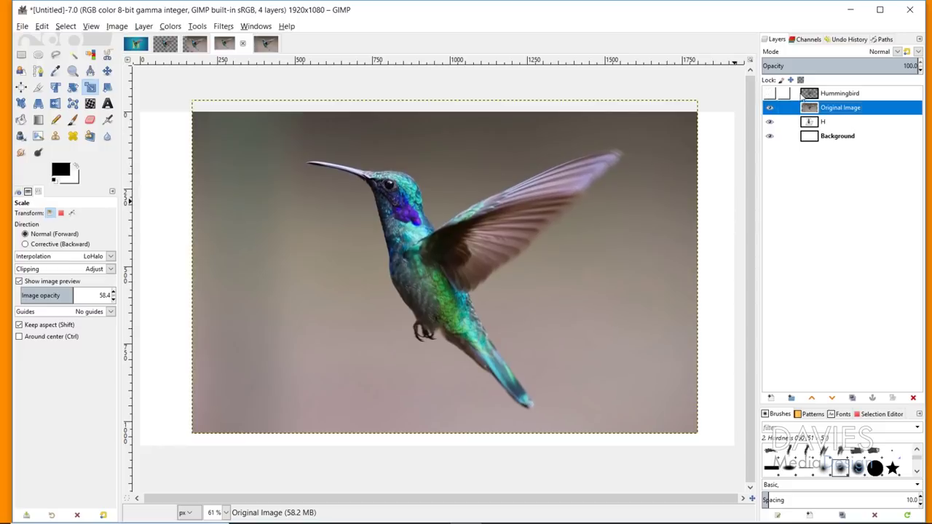
left_click(770, 93)
left_click(837, 93)
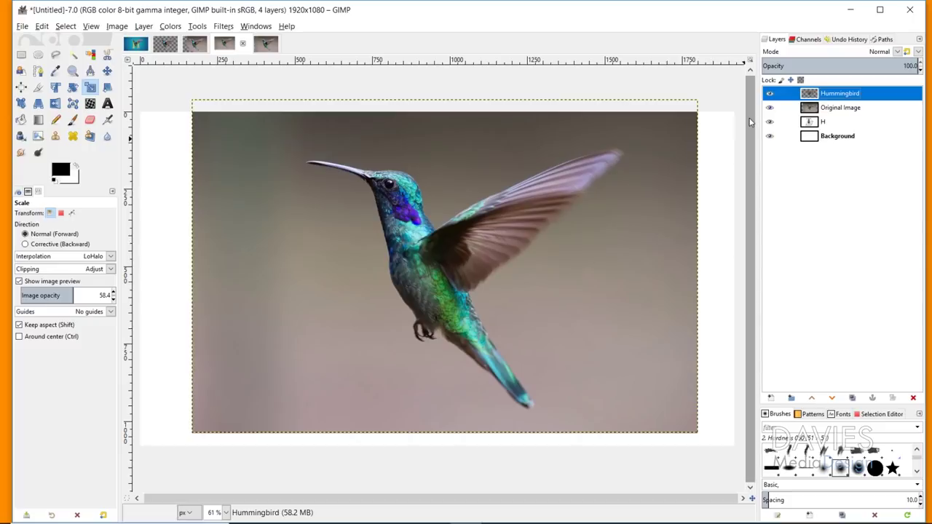
Using the H layer's alpha as an inverted selection, delete the Original Image outside the letter, deselect, and check the result without the Hummingbird layer
right_click(817, 124)
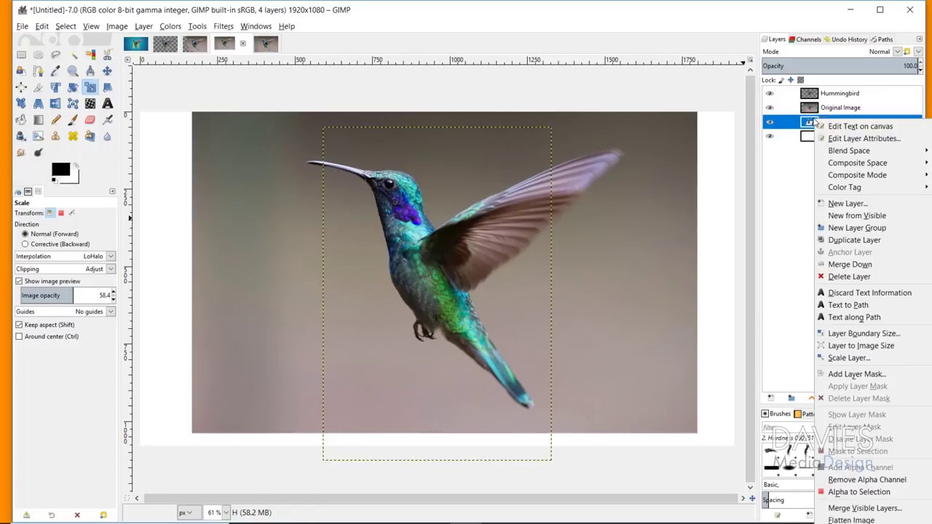
left_click(861, 493)
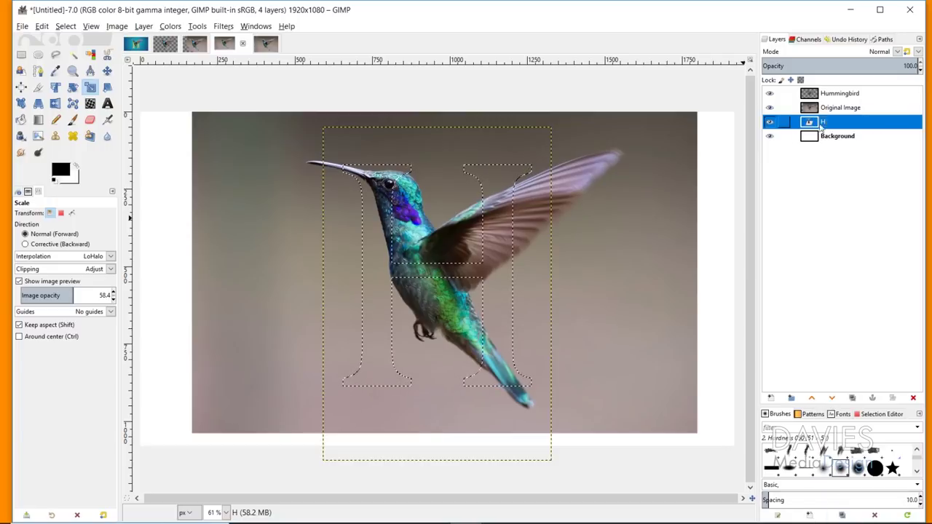
left_click(820, 109)
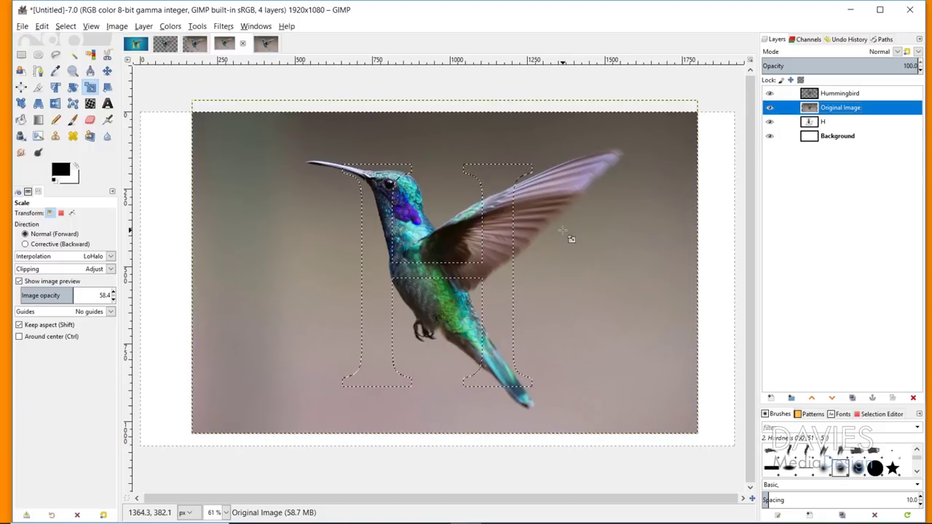
key("Delete")
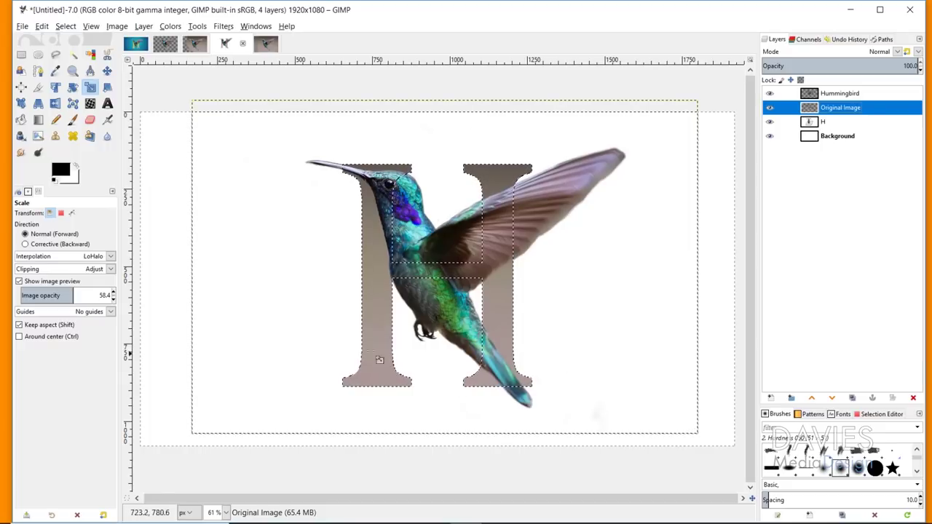
left_click(66, 26)
left_click(81, 55)
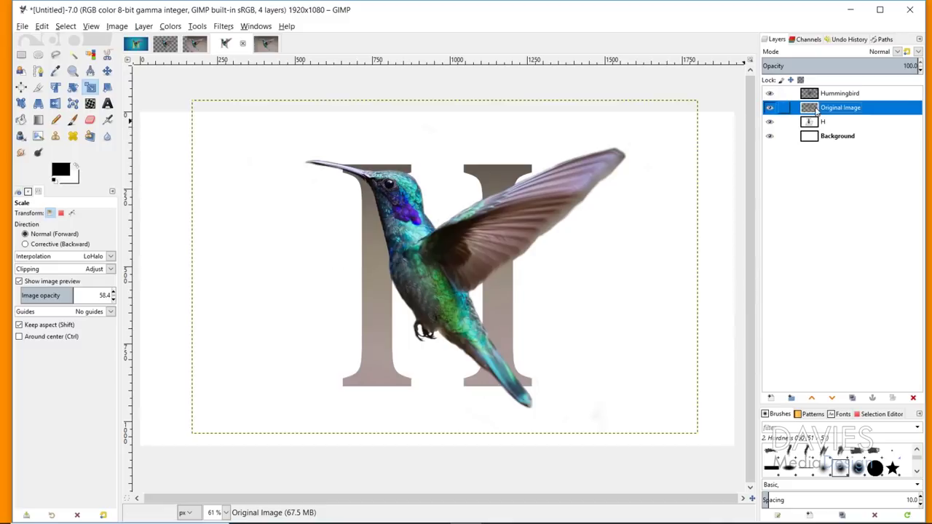
left_click(770, 93)
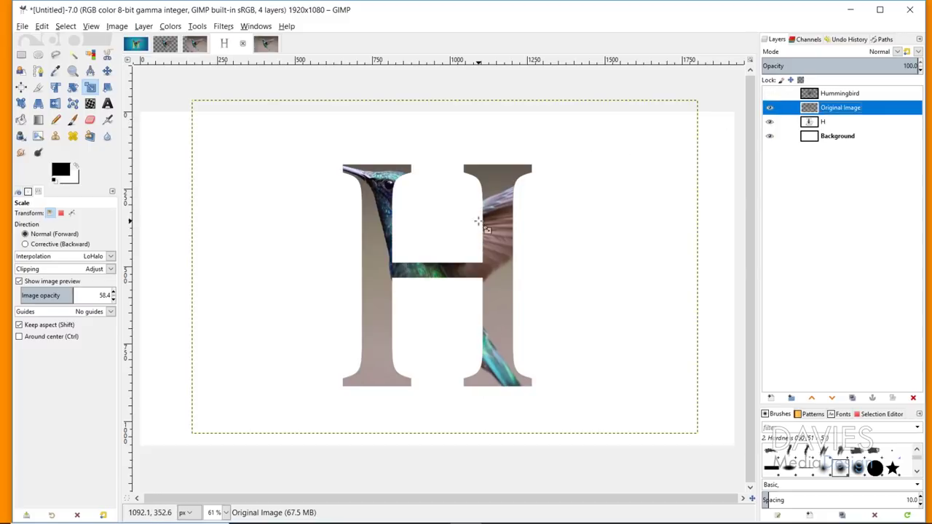
left_click(771, 93)
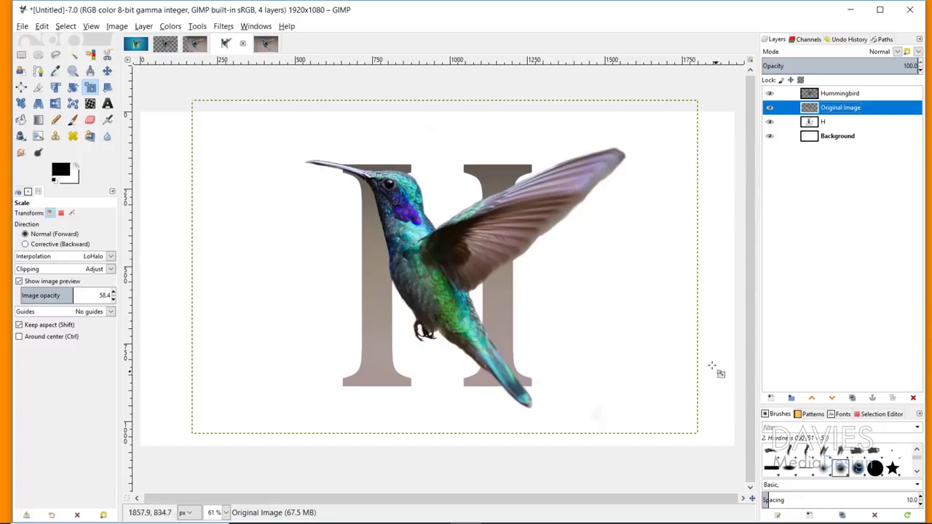
Select the Background layer and set the foreground color to 17195f and the background color to 17cdcd
left_click(816, 142)
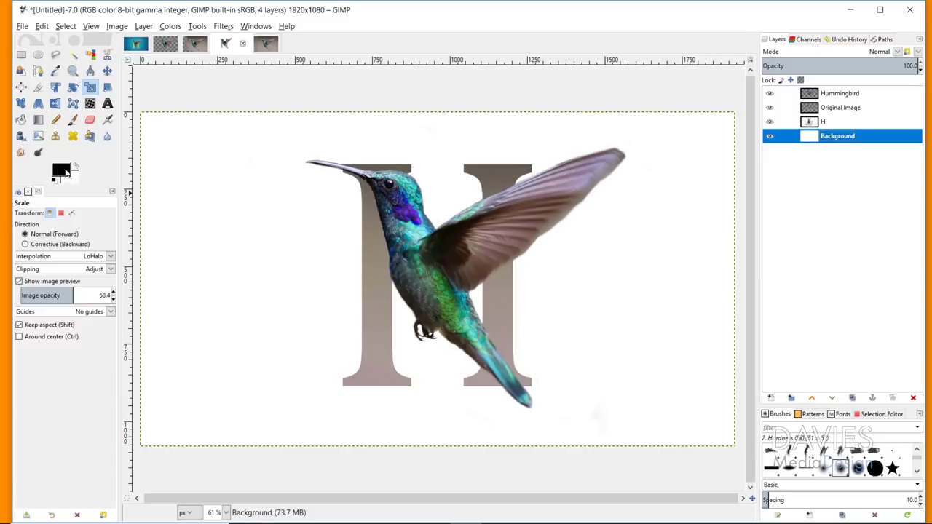
left_click(63, 170)
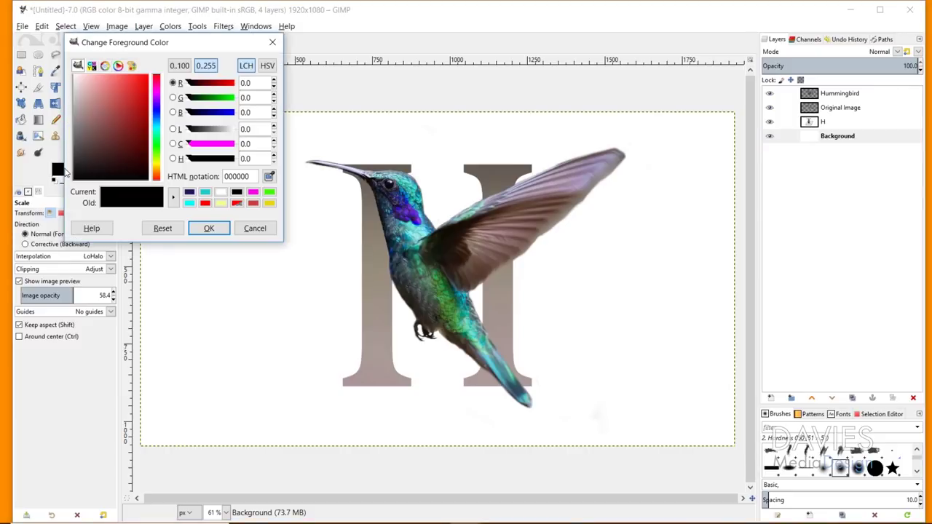
left_click(188, 193)
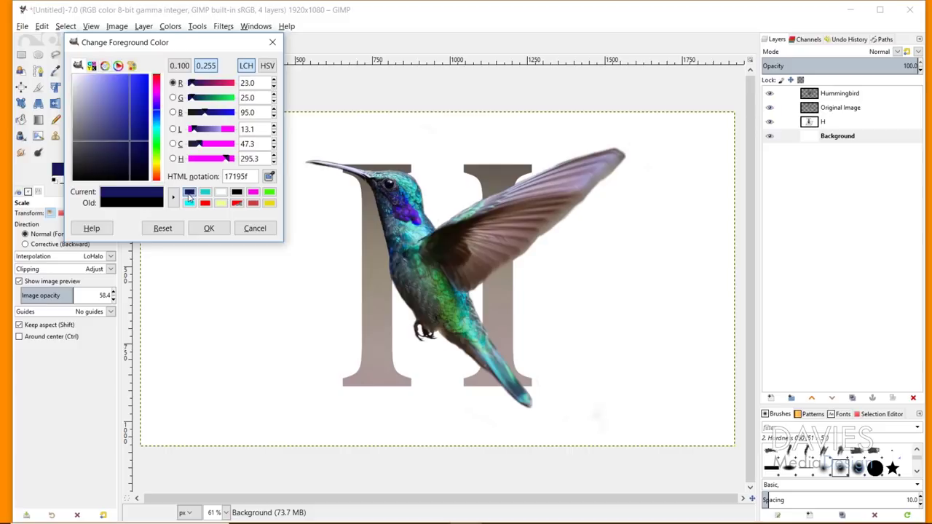
left_click(253, 176)
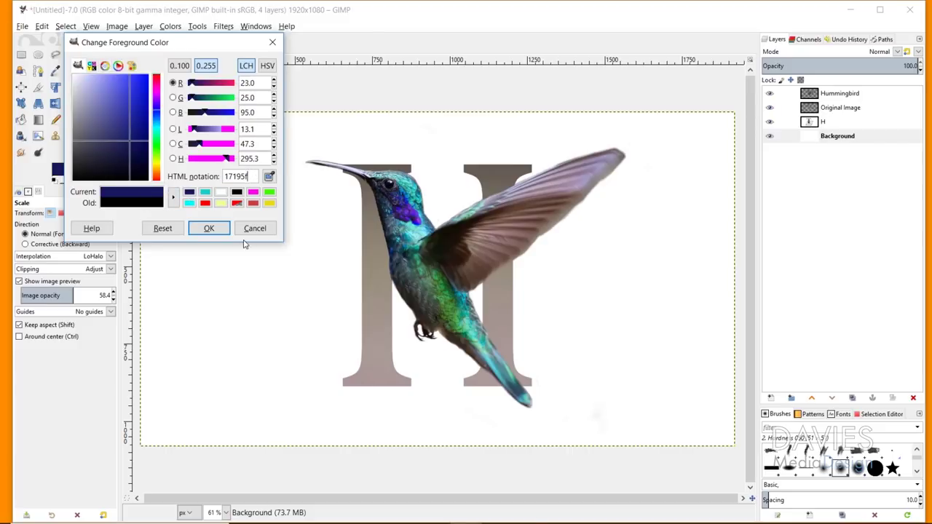
left_click(209, 227)
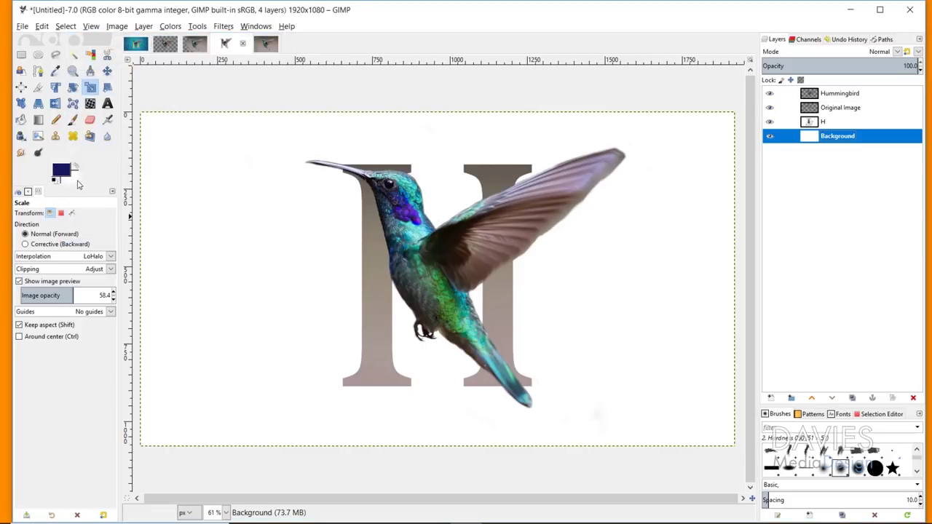
left_click(74, 182)
left_click(207, 193)
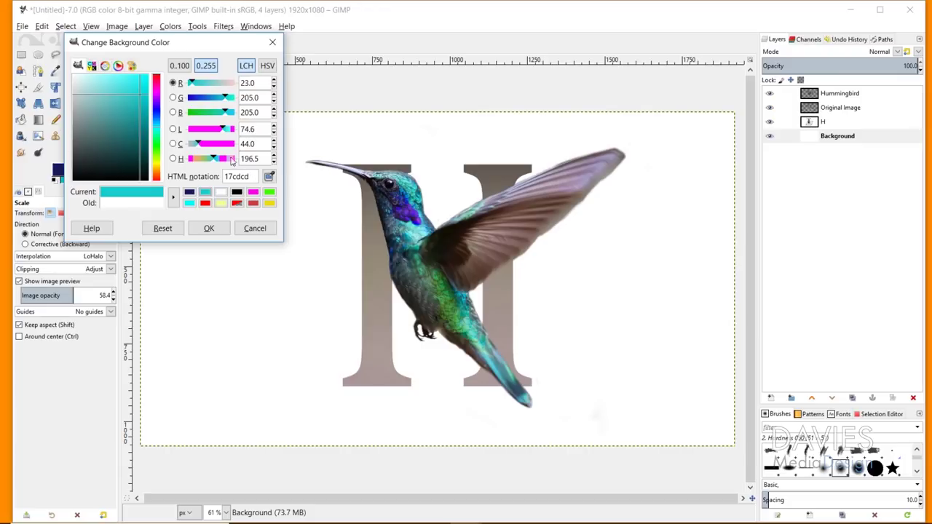
left_click(209, 228)
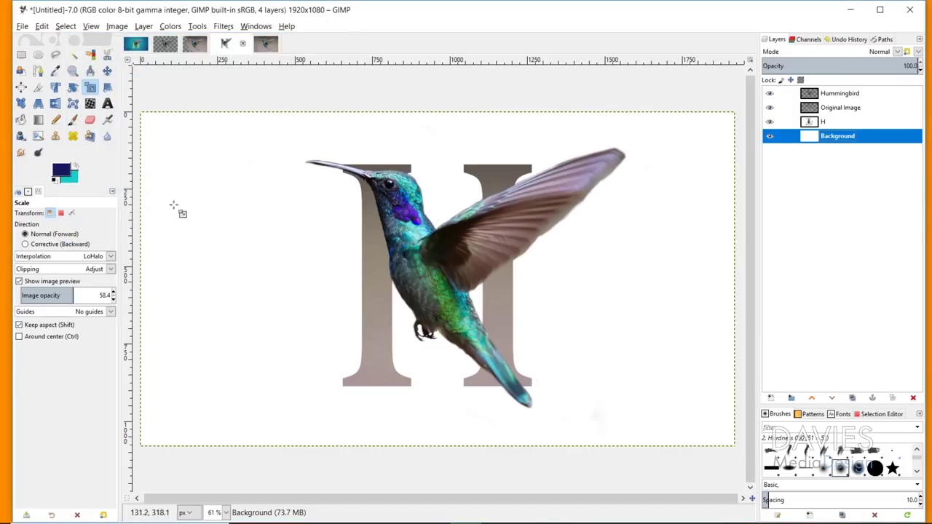
Set up the Gradient tool with the FG to BG (RGB) gradient and a Radial shape
left_click(38, 120)
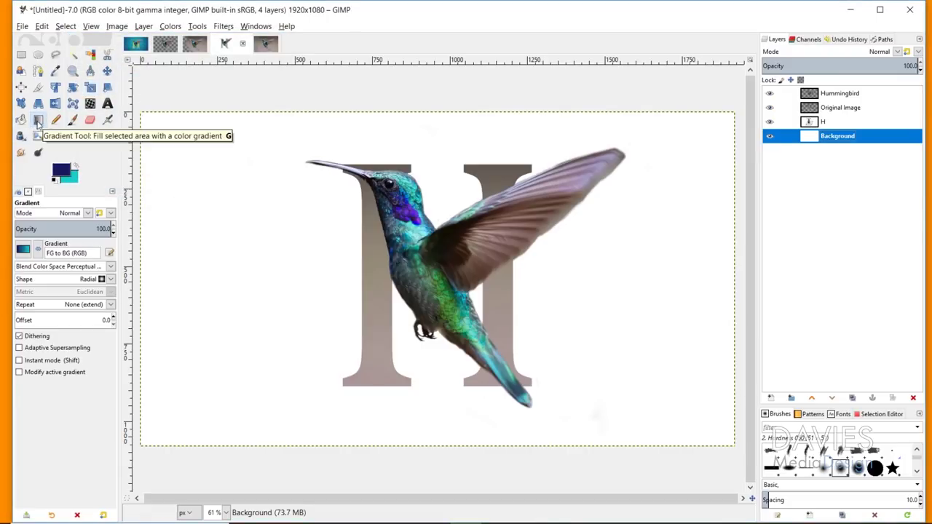
left_click(23, 250)
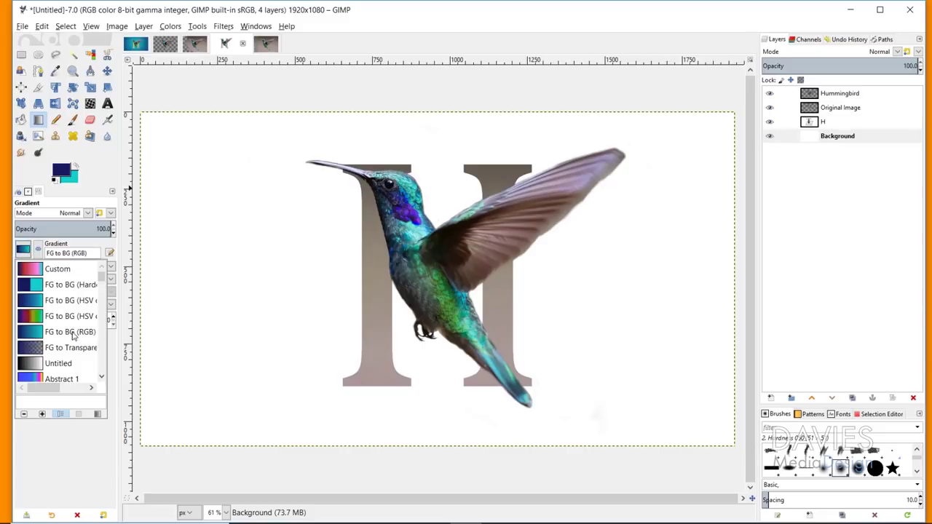
left_click(27, 248)
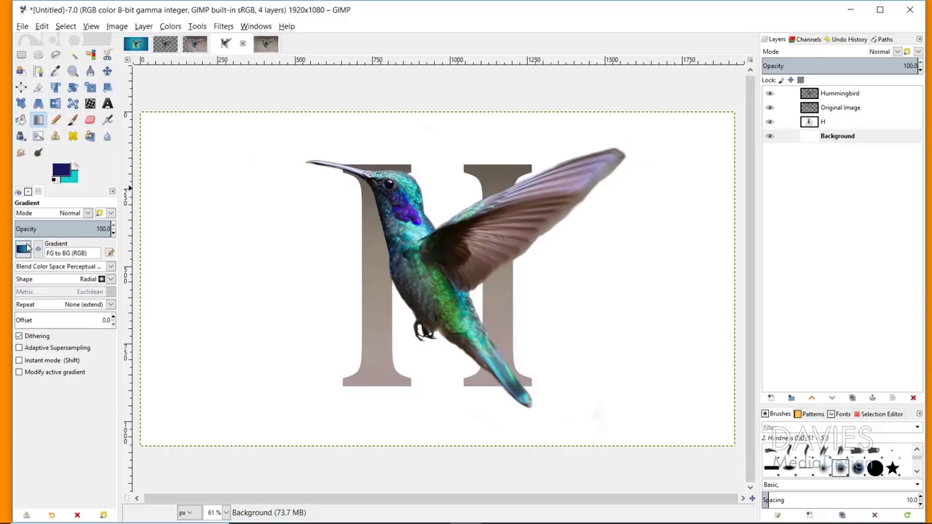
left_click(45, 286)
left_click(37, 323)
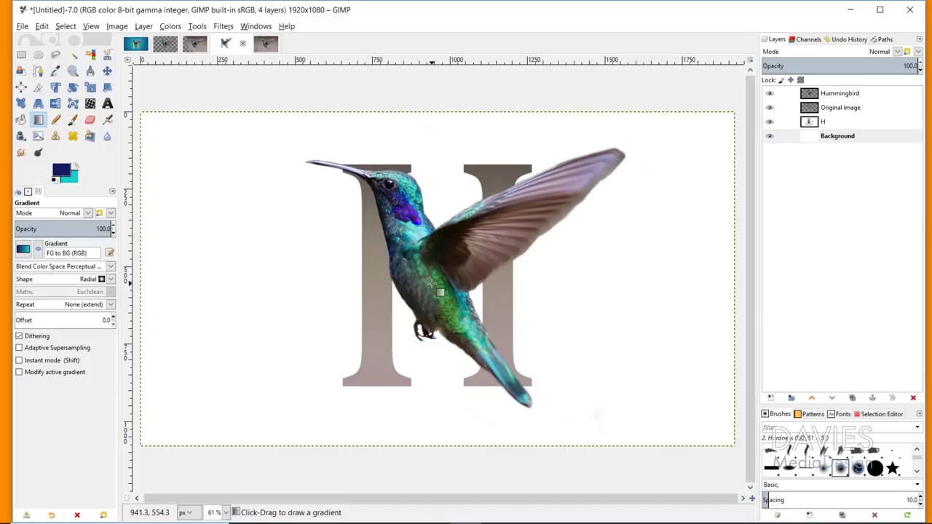
Add a vertical guide at 50% of the image width
left_click(119, 26)
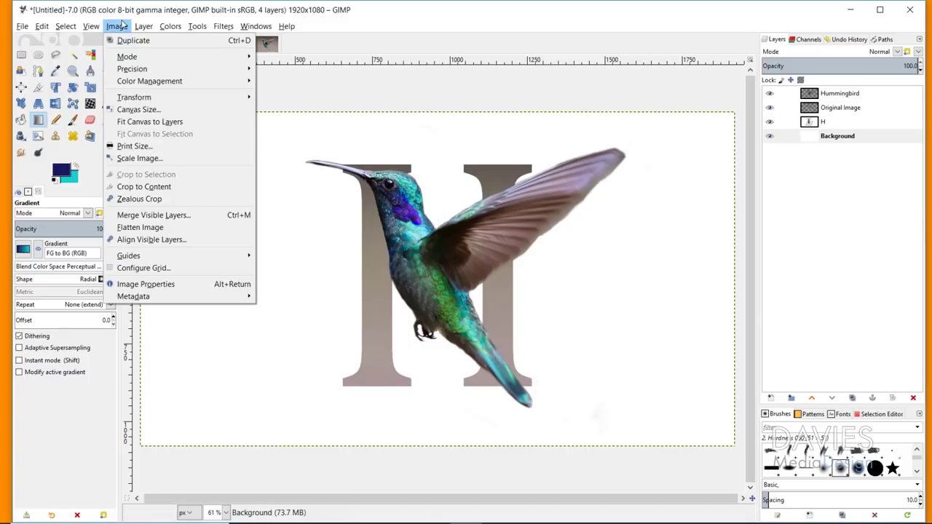
mouse_move(182, 256)
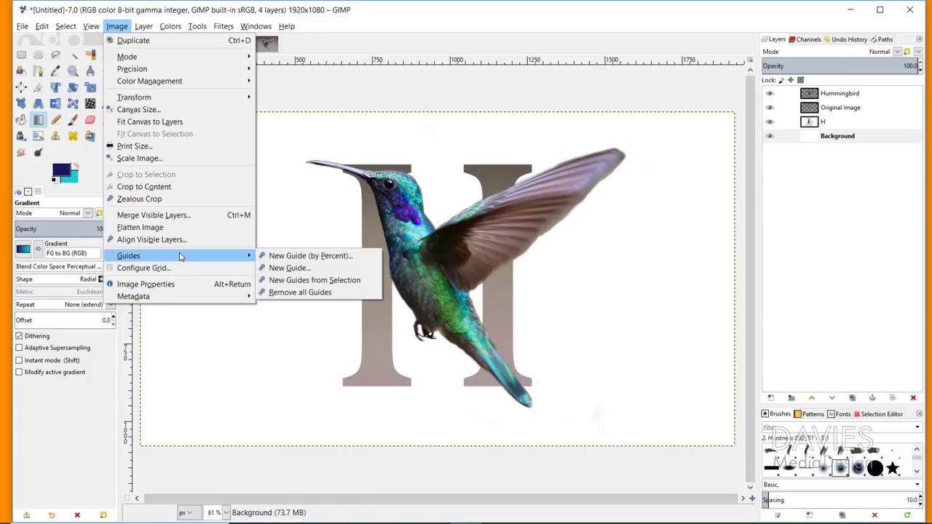
left_click(331, 257)
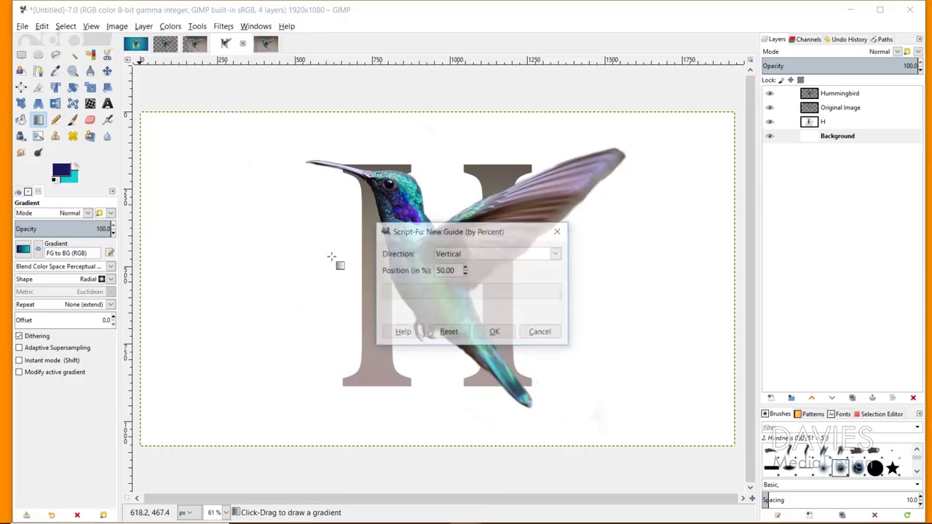
left_click(486, 257)
left_click(481, 284)
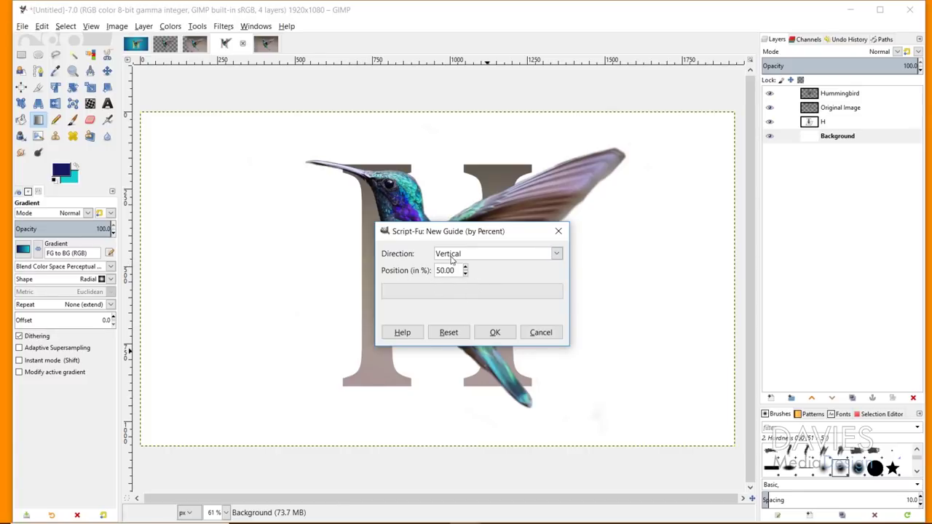
left_click(494, 332)
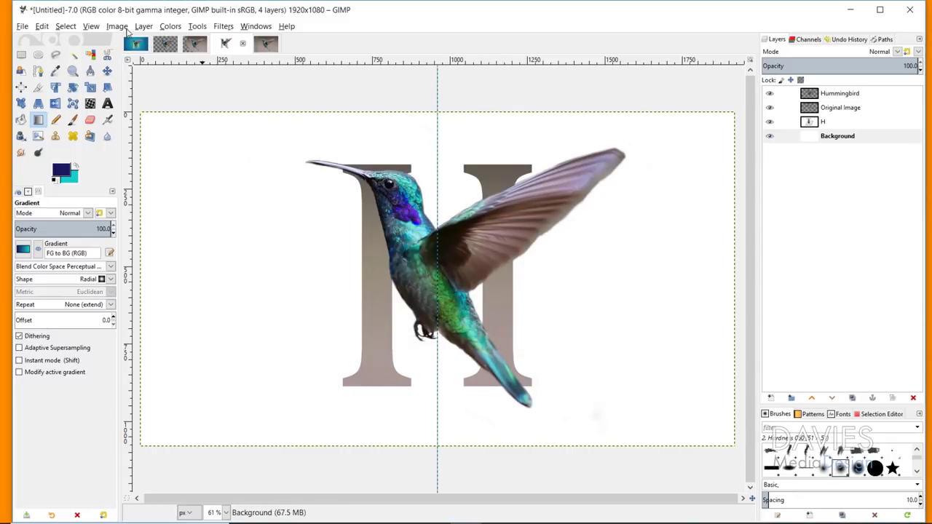
Add a horizontal guide at 50% of the image height
left_click(119, 27)
mouse_move(202, 259)
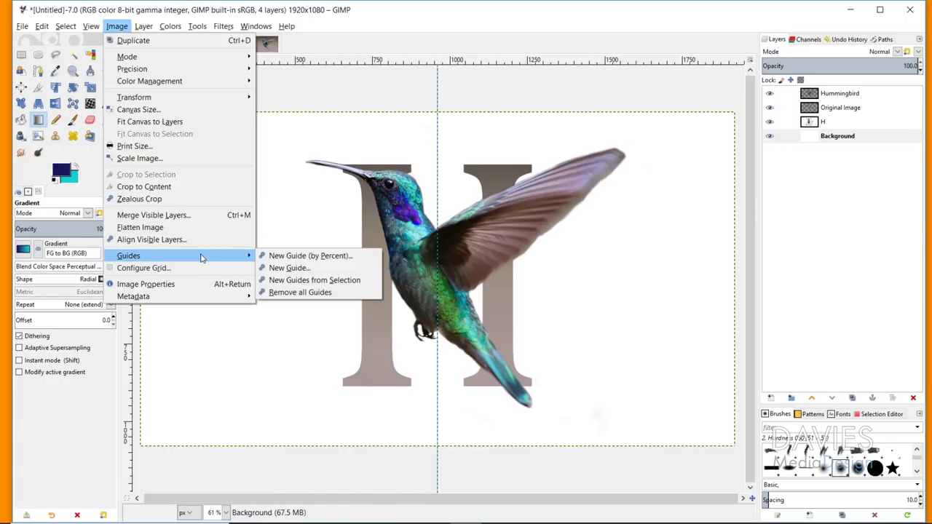
left_click(306, 255)
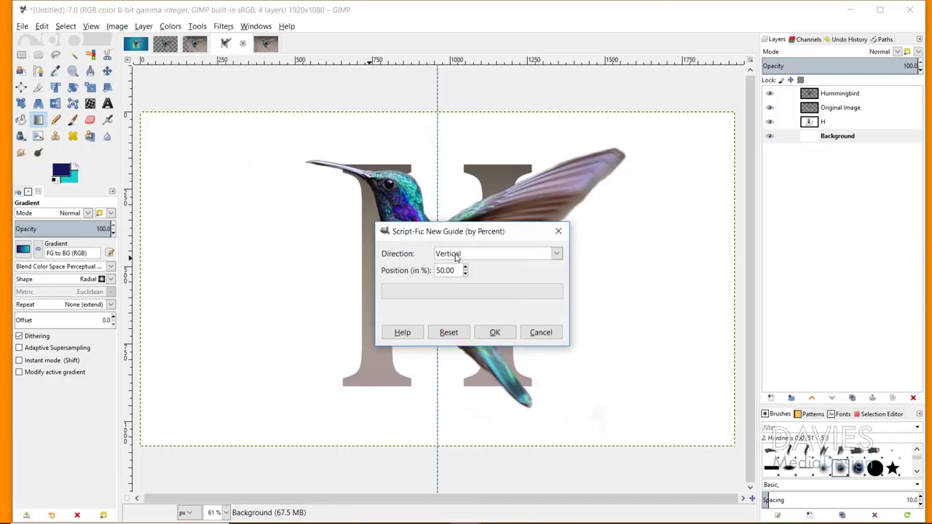
left_click(456, 255)
left_click(466, 268)
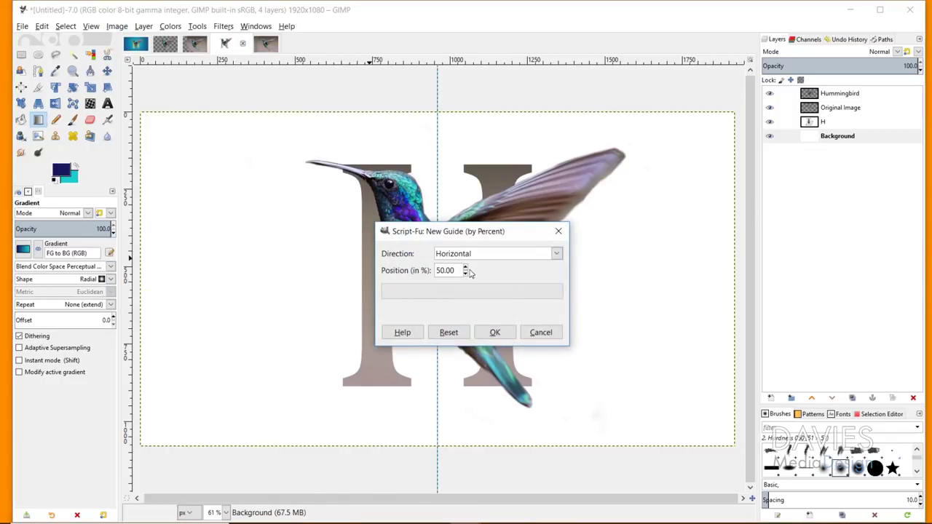
left_click(494, 333)
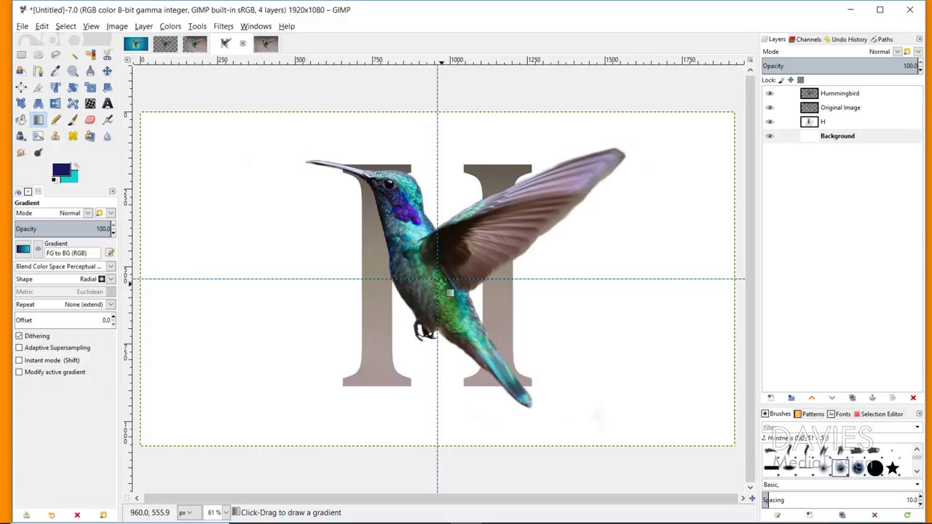
Draw the radial gradient from the guides' intersection to the canvas's lower-right corner, reverse its colors, and apply it, clearing the guides
left_click_drag(437, 279, 738, 449)
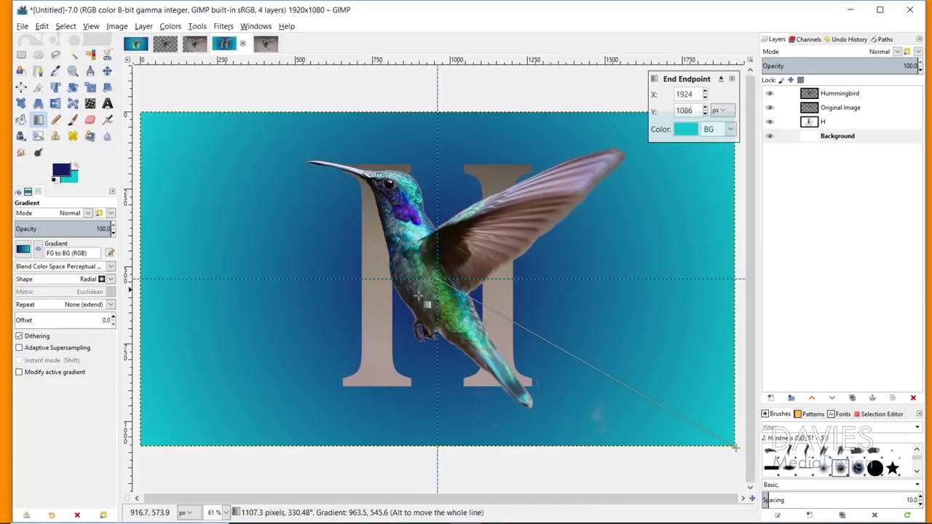
left_click(38, 251)
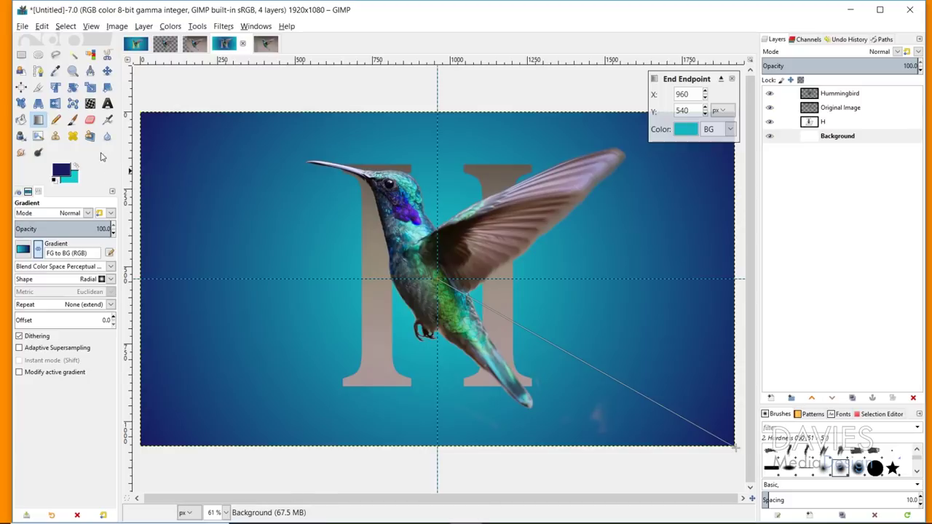
key("m")
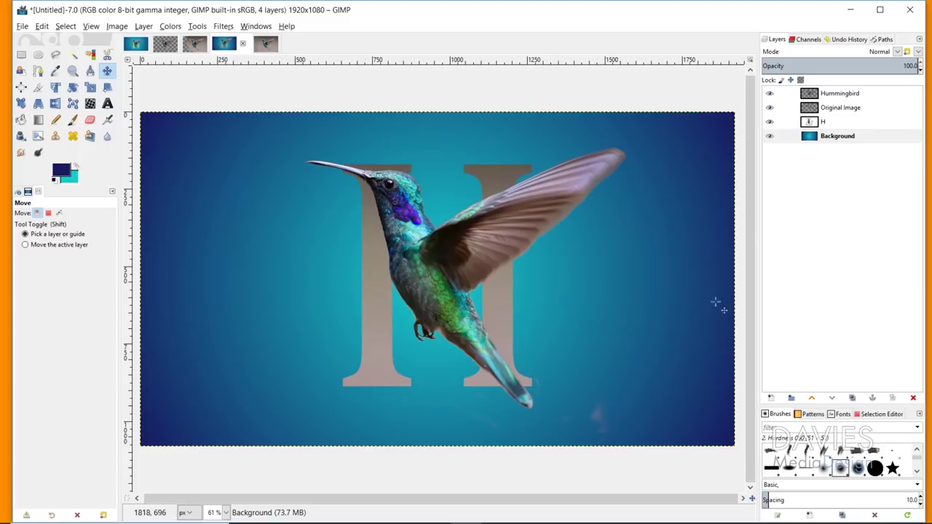
On the Hummingbird layer, erase the leftover specks around the bird with the Eraser at size 114.50
left_click(815, 95)
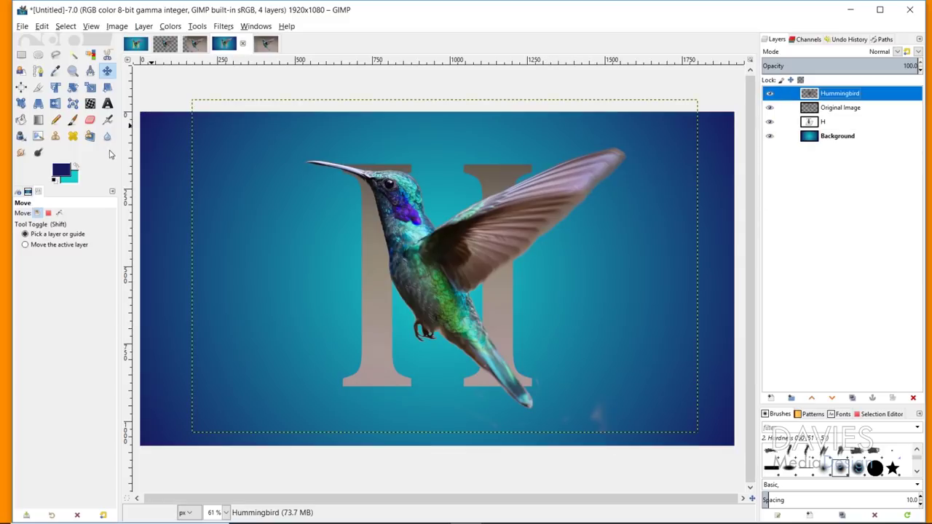
left_click(89, 119)
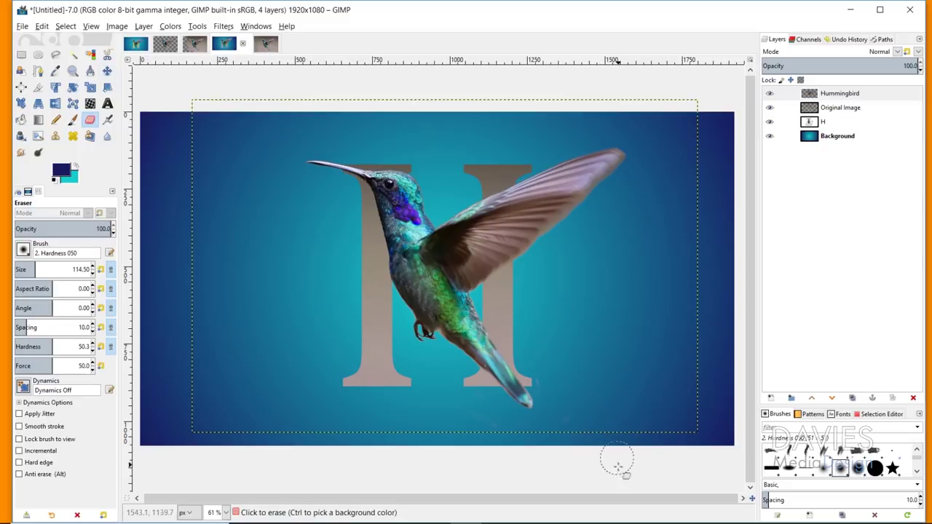
left_click(484, 446)
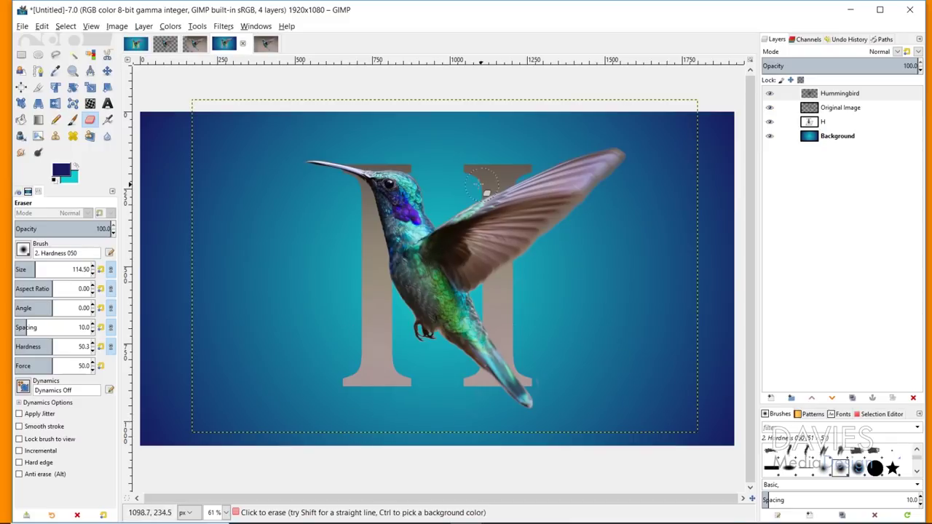
Colorize the Original Image layer golden yellow, with a hue of 0.1579, saturation 0.5000 and lightness 0
left_click(810, 109)
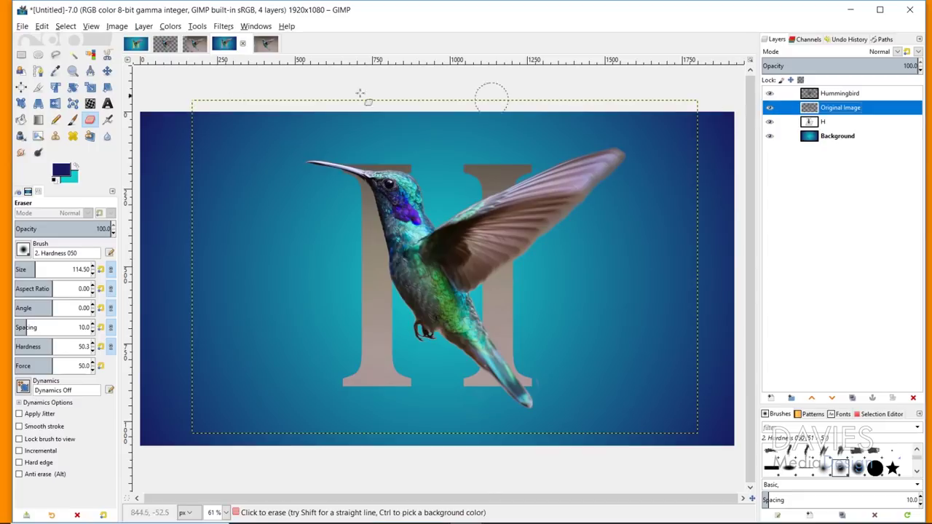
left_click(169, 26)
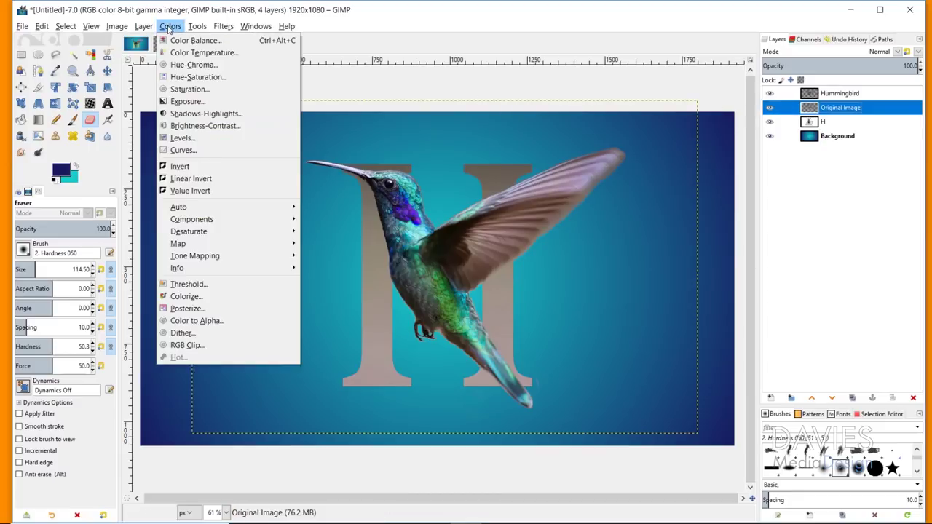
left_click(186, 297)
left_click(733, 164)
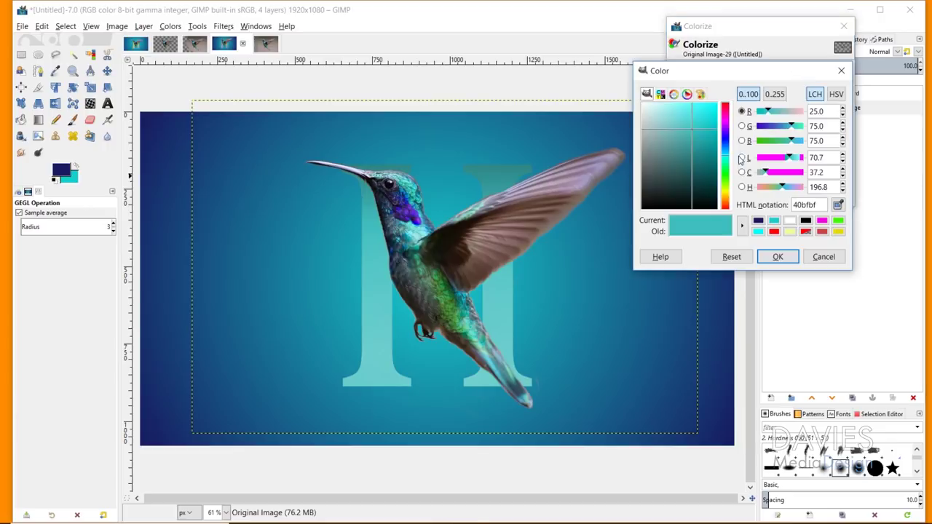
left_click_drag(728, 159, 725, 196)
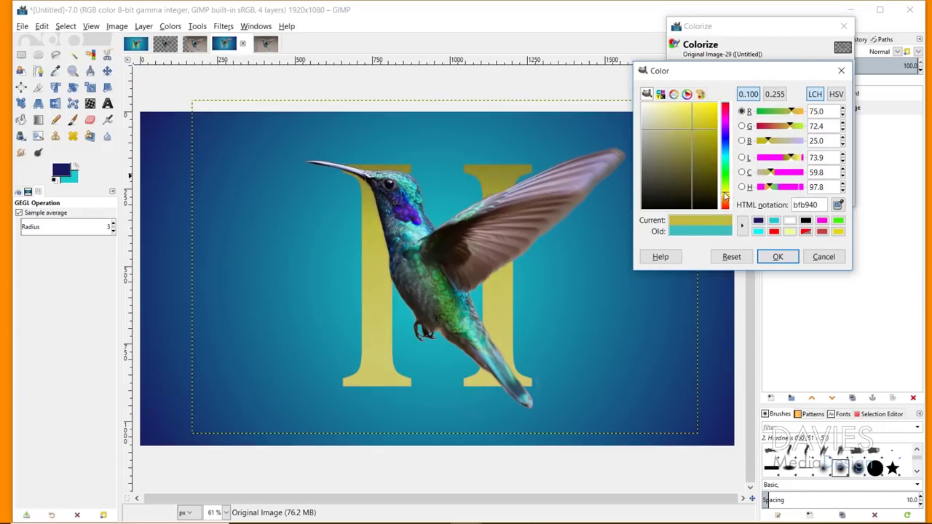
left_click(790, 258)
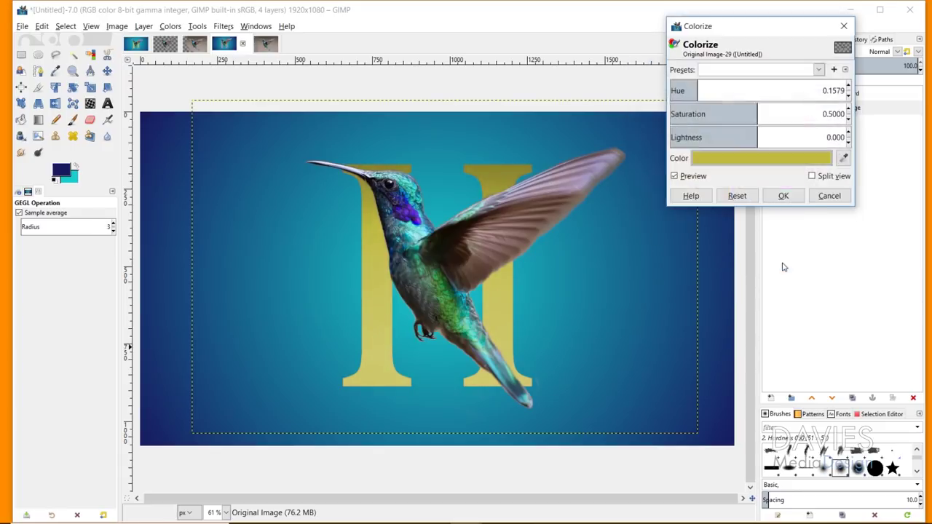
left_click(785, 196)
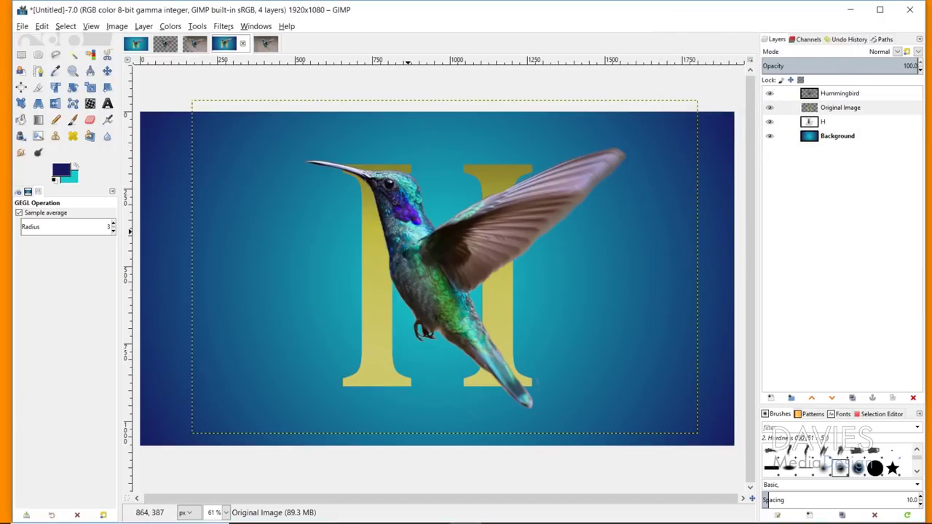
Expand the Original Image layer's boundary to the full image size
left_click(813, 108)
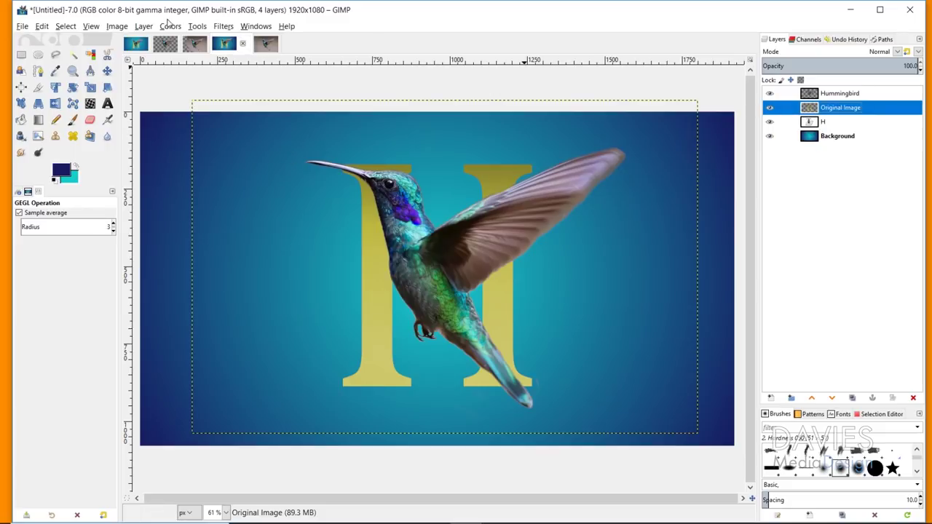
left_click(144, 26)
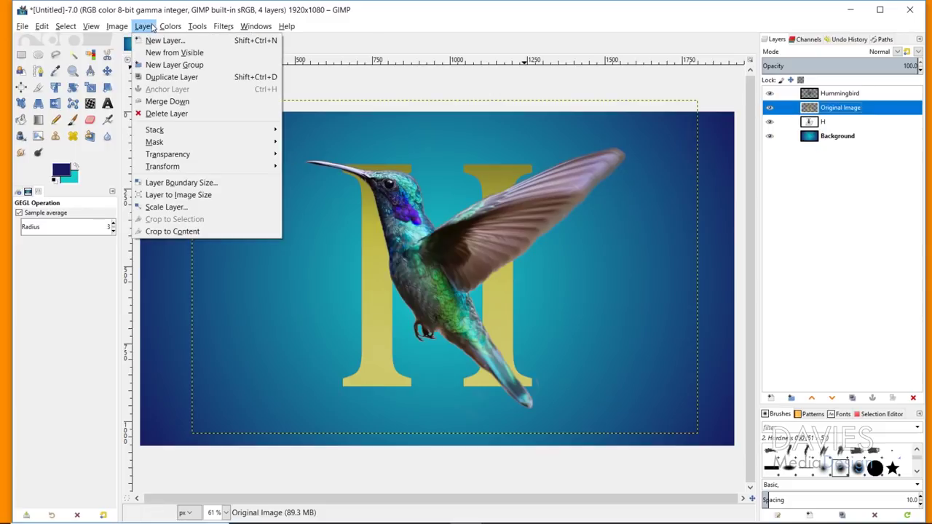
left_click(175, 194)
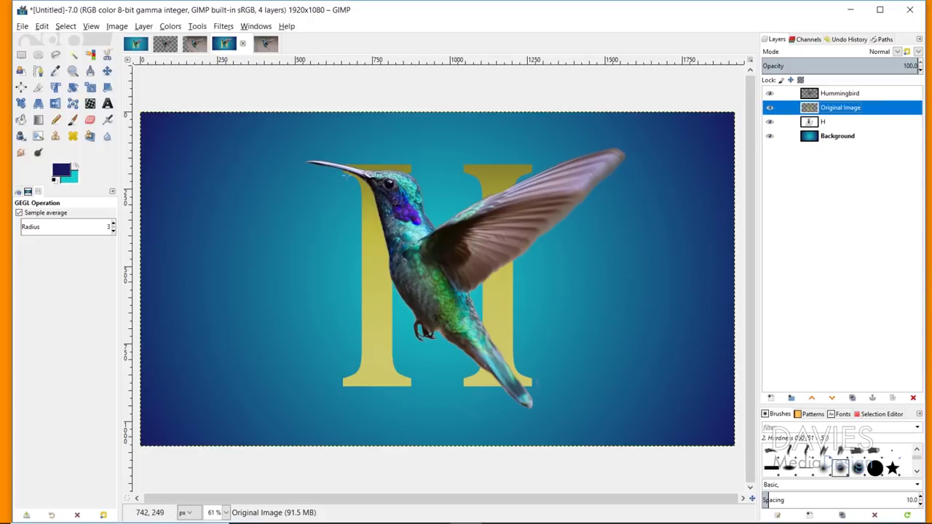
Start a Drop Shadow on the Original Image layer with its X and Y offsets set to 0
left_click(224, 26)
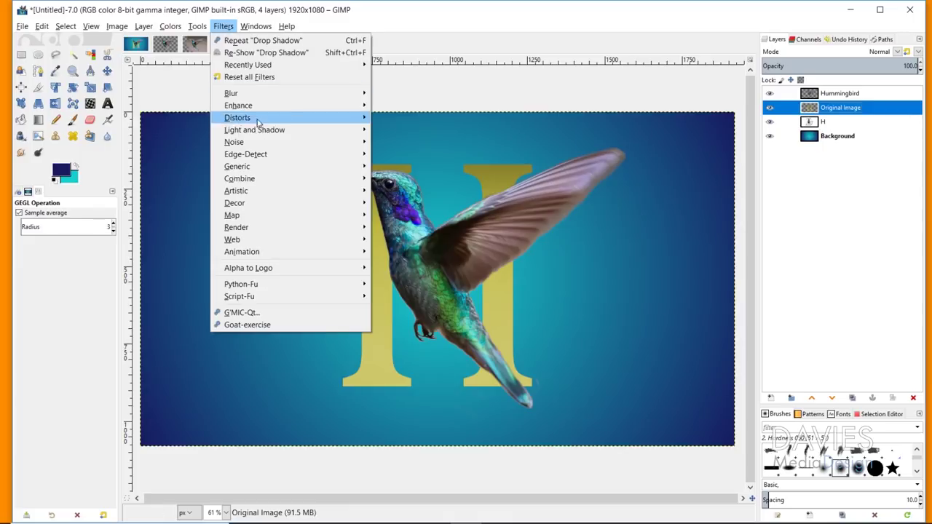
mouse_move(255, 130)
left_click(409, 195)
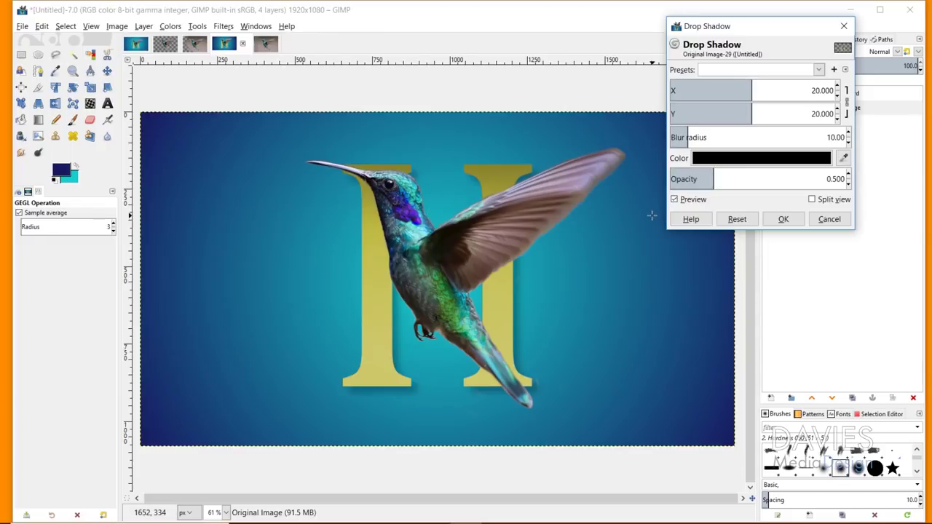
left_click(812, 91)
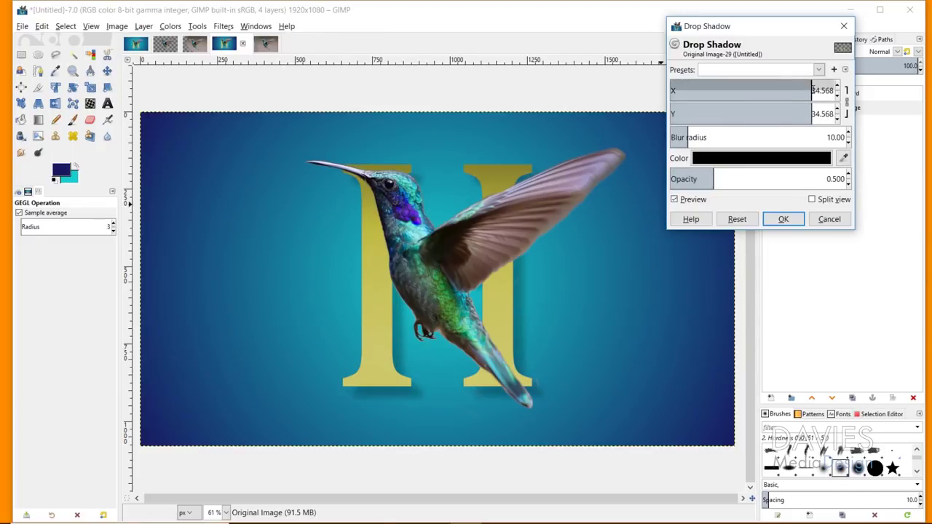
double_click(815, 90)
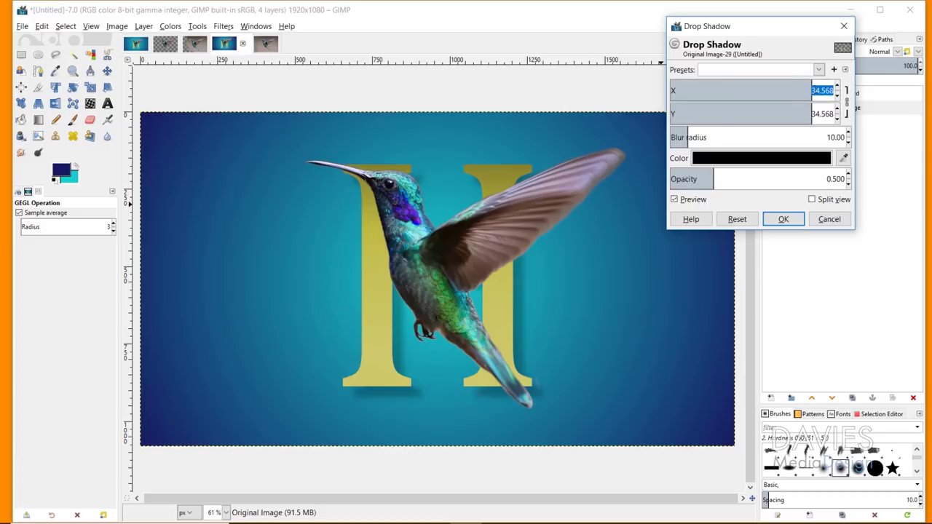
type("0")
left_click(825, 114)
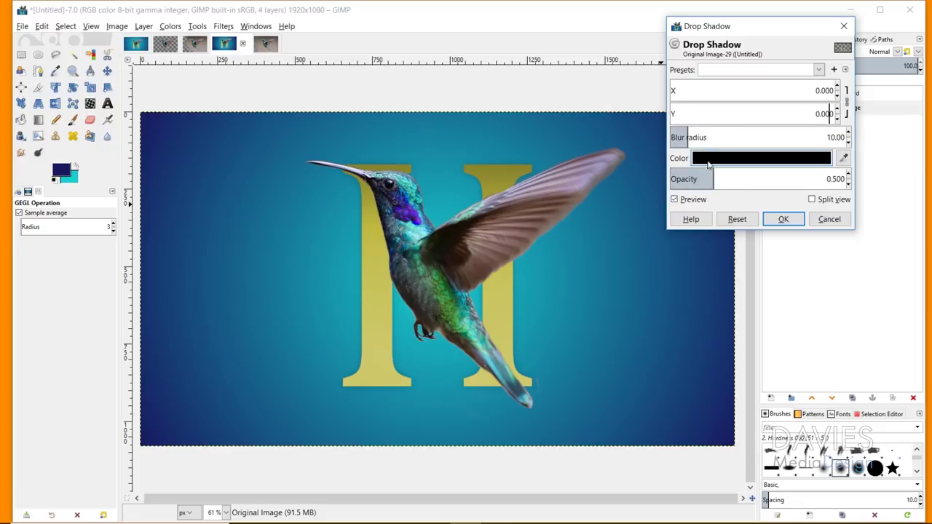
Set the shadow's blur radius to 19.01 and opacity to 0.873, compare with the preview off, and apply the filter
left_click_drag(692, 132, 697, 131)
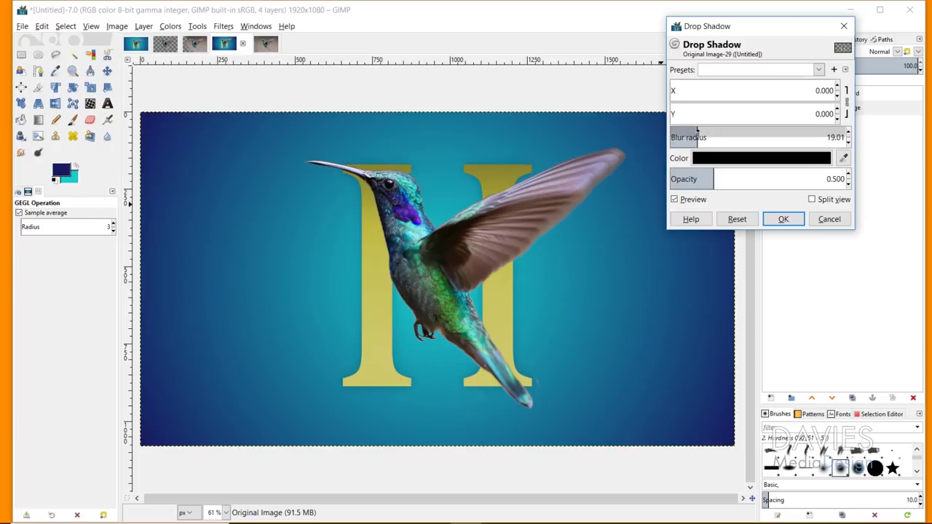
left_click_drag(714, 173, 746, 173)
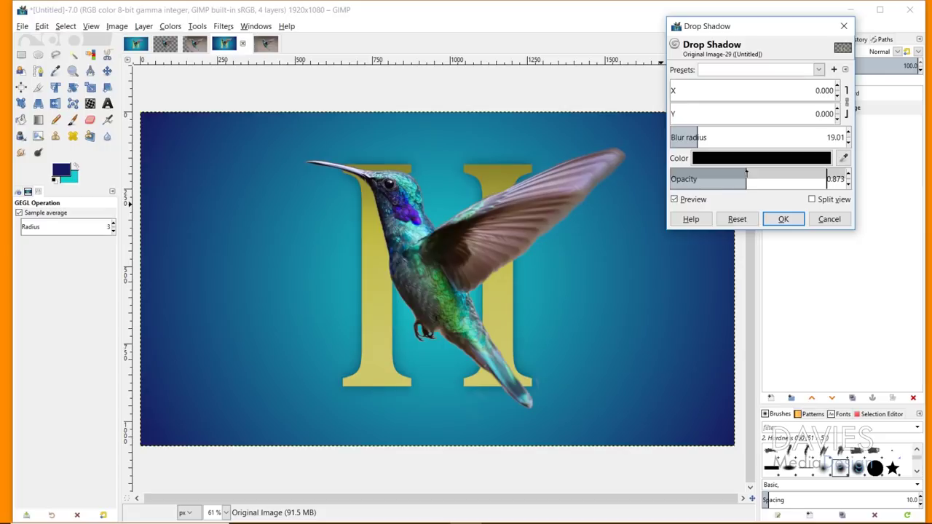
left_click(674, 199)
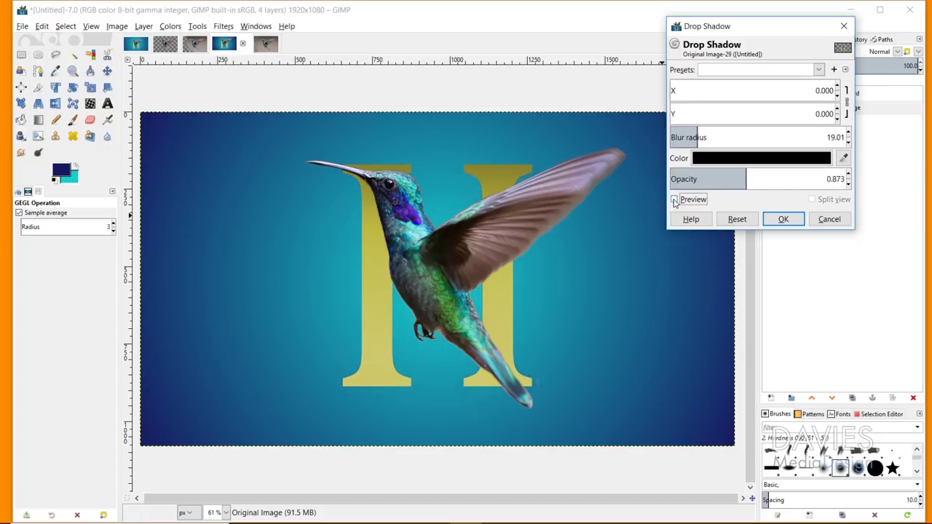
left_click(674, 199)
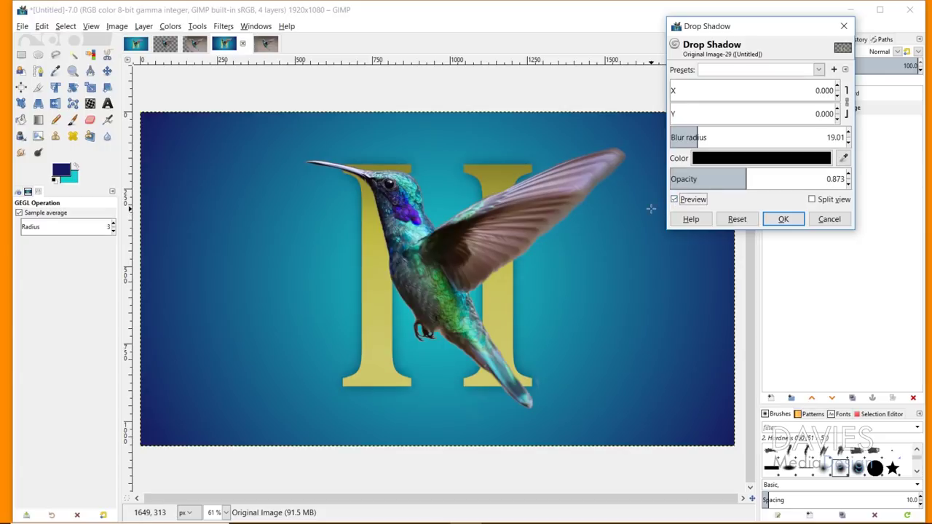
left_click(781, 220)
On the Hummingbird layer, soften the wing and tail edges with the Eraser at size 284.33 and hardness 28.9, then select the Background layer
left_click(814, 93)
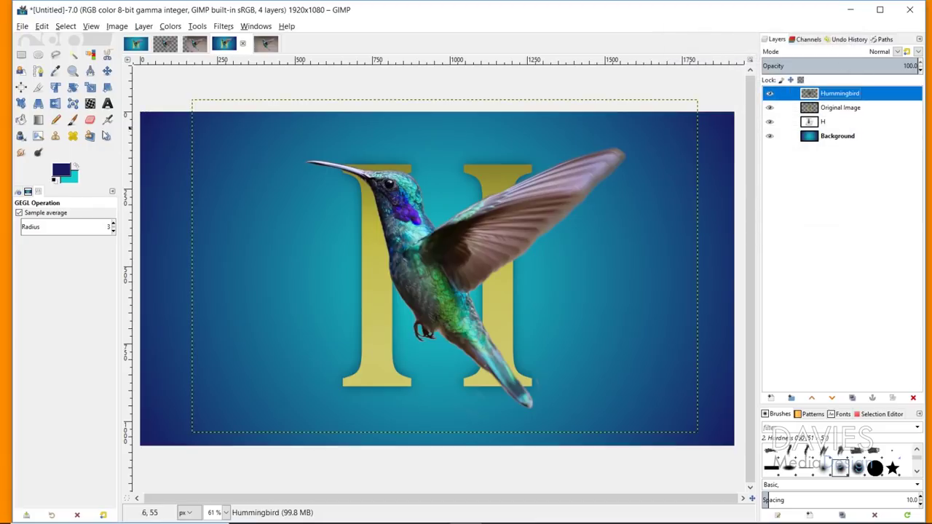
left_click(89, 120)
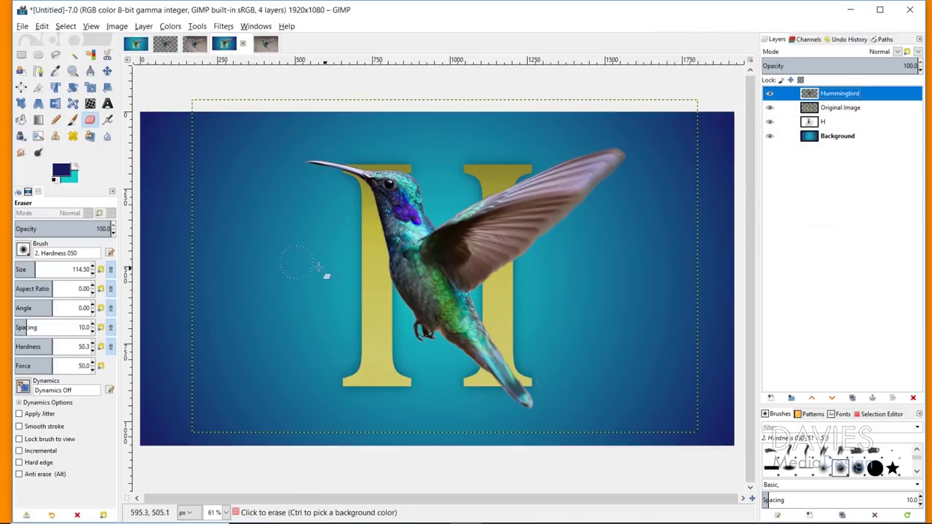
left_click_drag(50, 264, 51, 268)
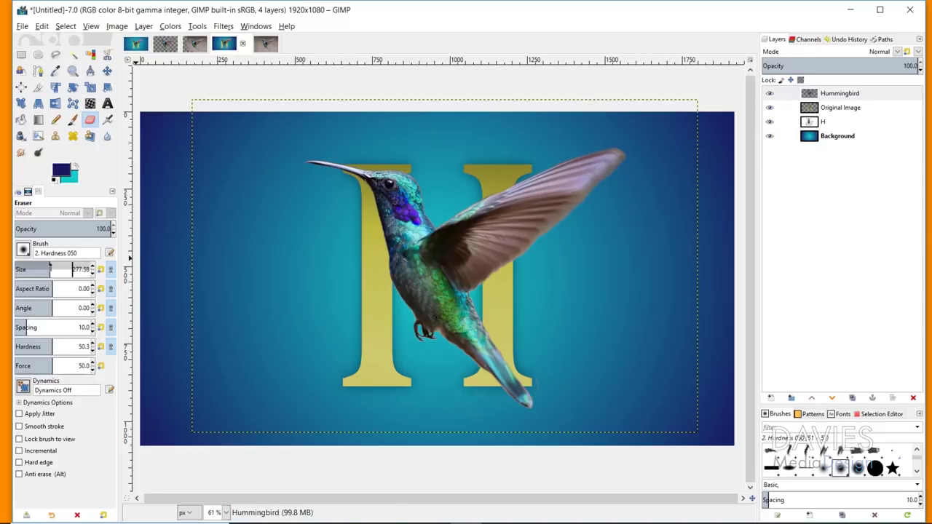
left_click_drag(54, 346, 35, 347)
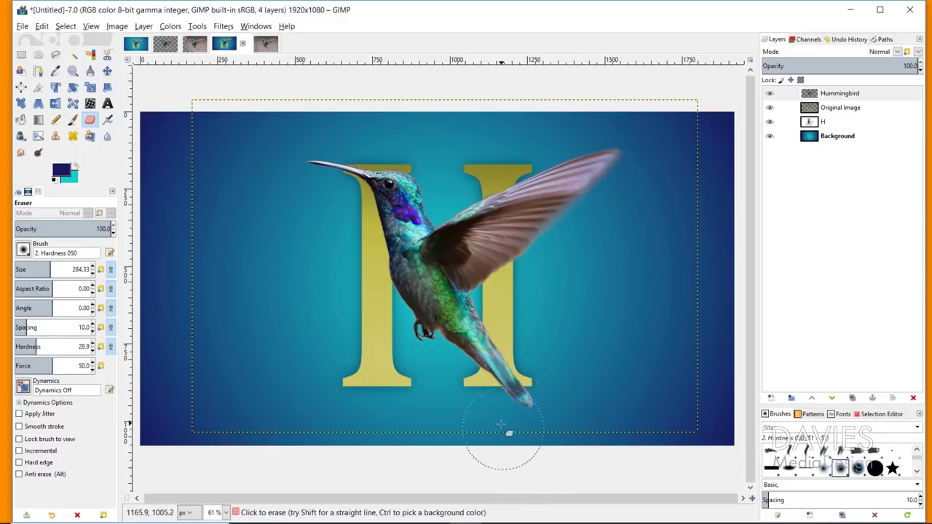
left_click(107, 71)
left_click(249, 147)
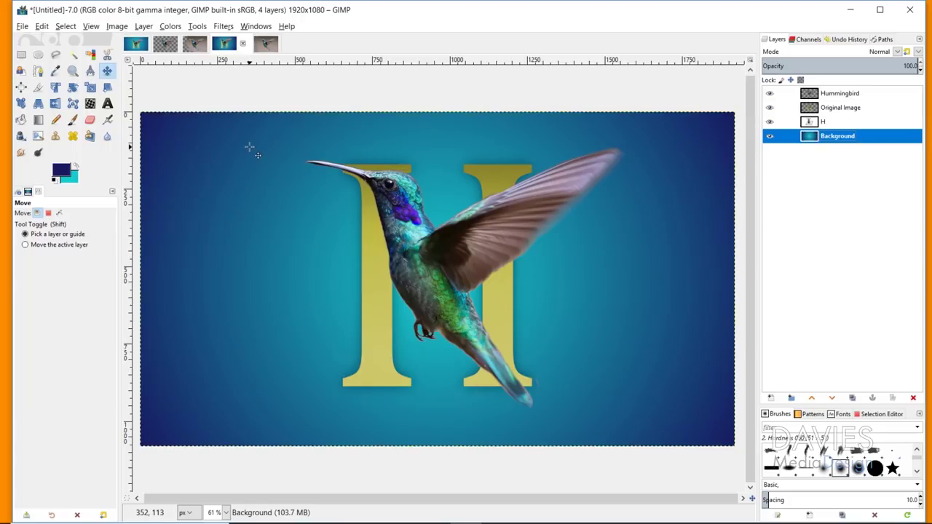